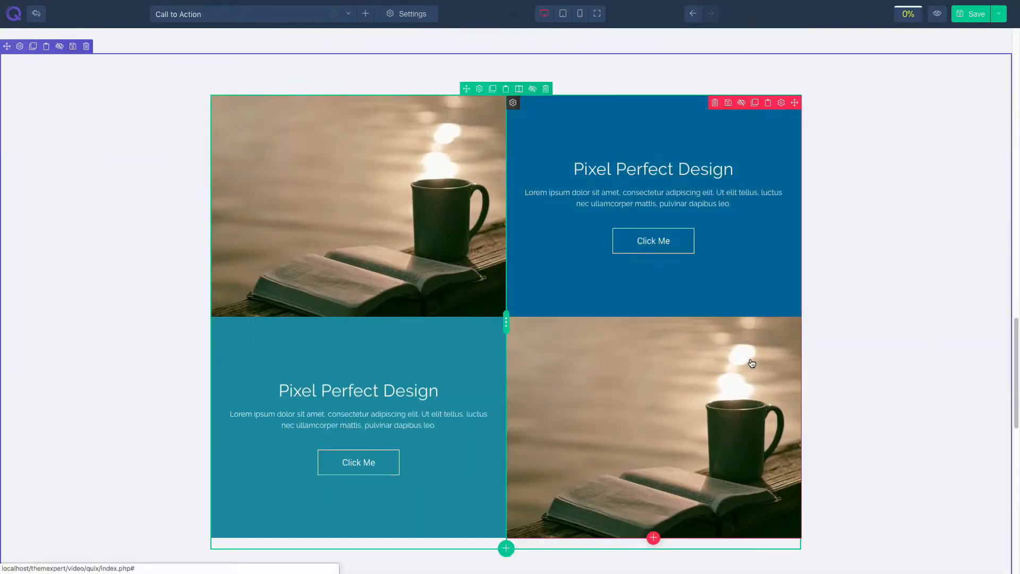
Add a Call to Action element to the first column of the empty section at the page's beginning
scroll(877, 273, "down", 10)
scroll(818, 321, "up", 20)
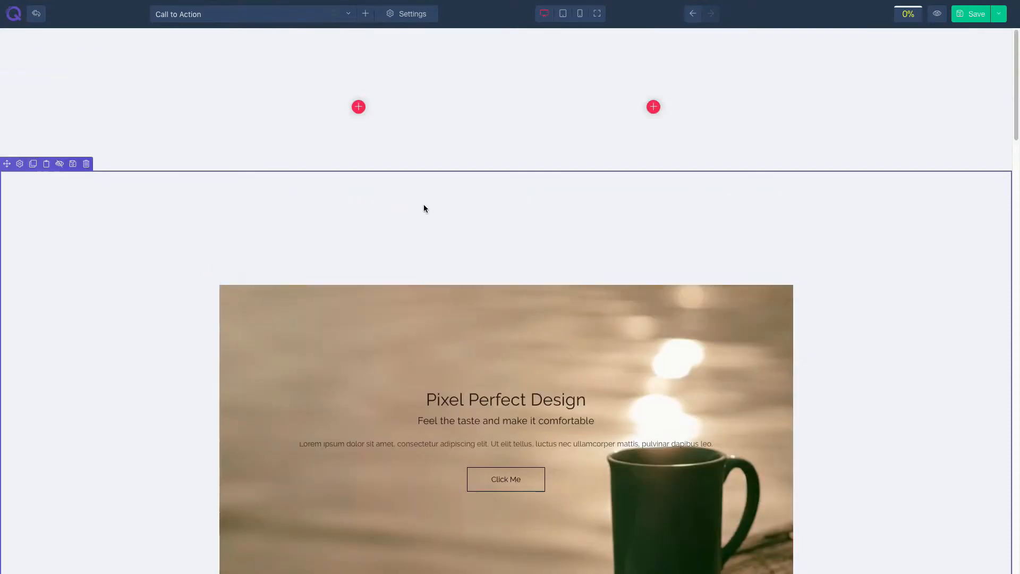
left_click(359, 107)
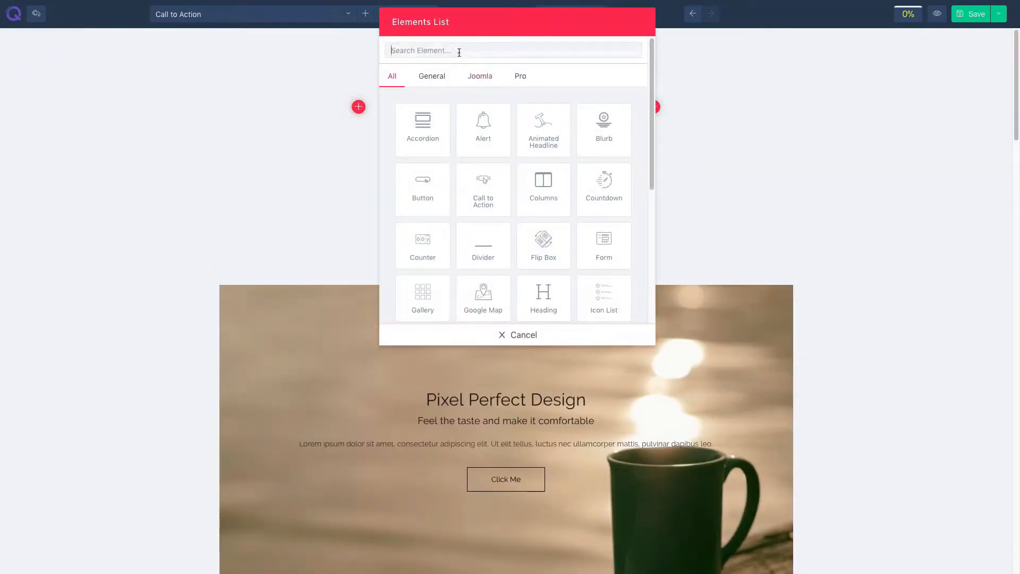
type("call")
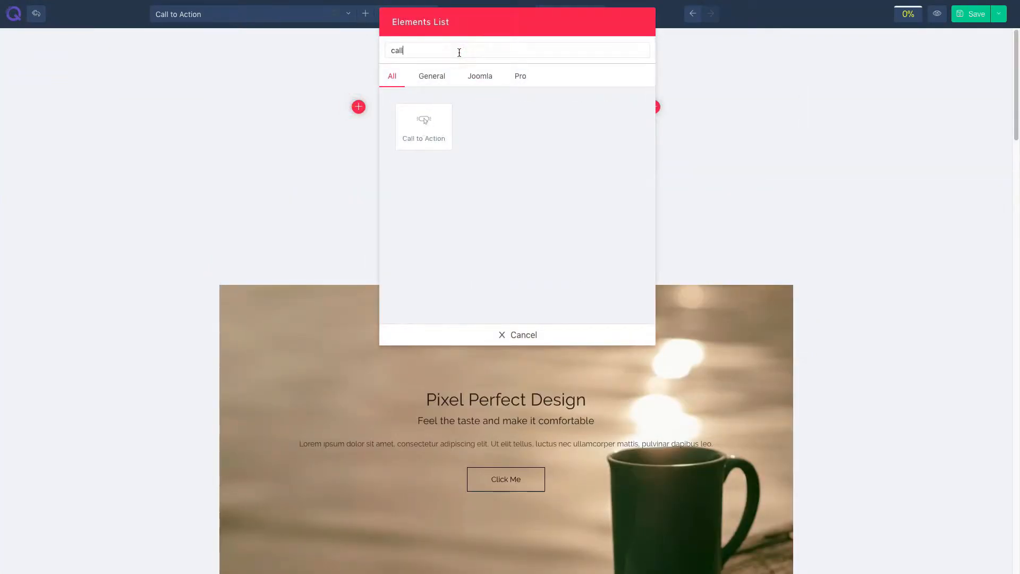
left_click(440, 133)
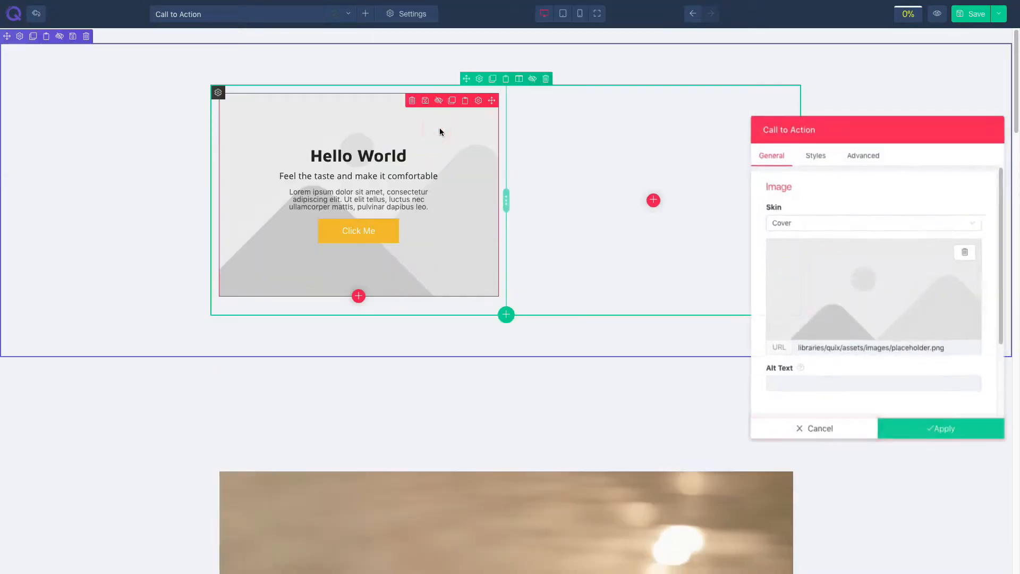
Keep the Cover skin and set image29.jpeg as the call to action's image
left_click(833, 220)
left_click(795, 257)
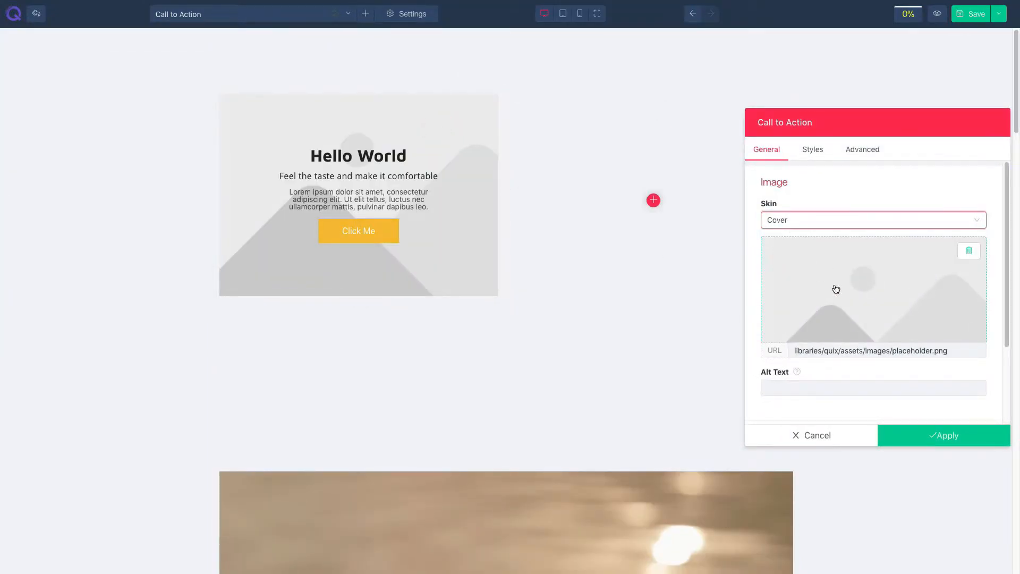
left_click(836, 289)
left_click(506, 377)
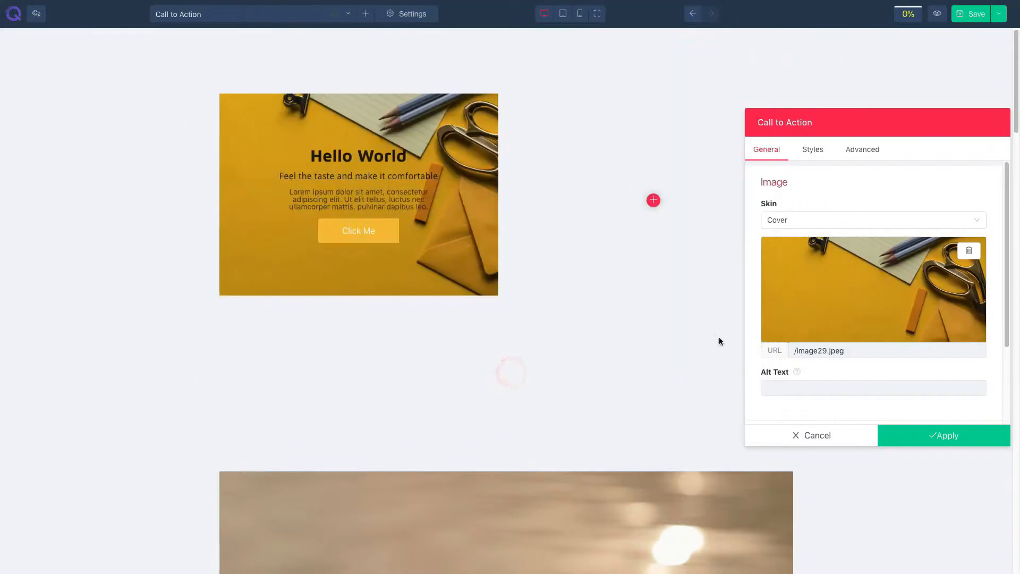
left_click(812, 386)
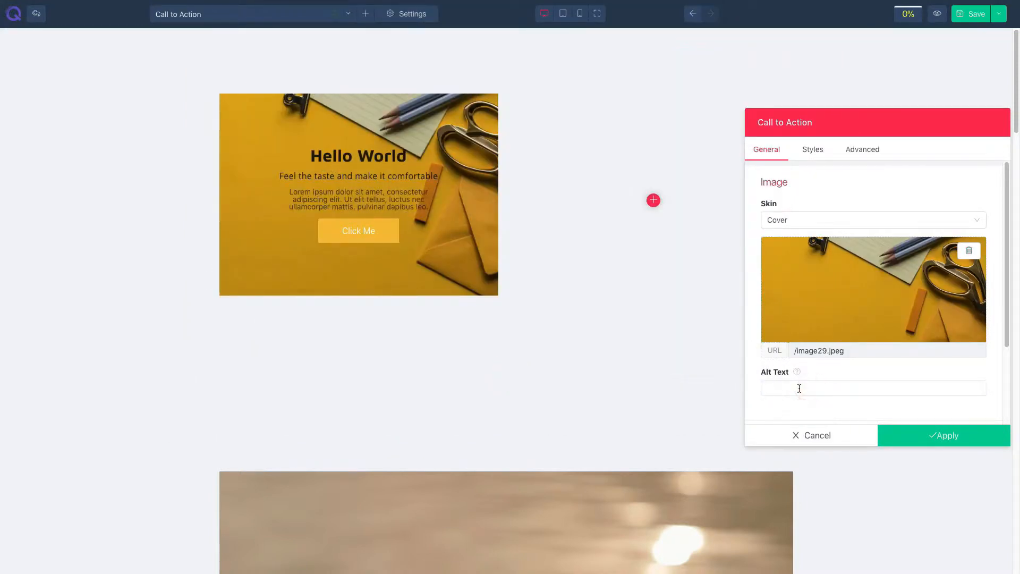
Go through the title, subtitle and description content, and add the University icon as the content image
scroll(801, 387, "down", 2)
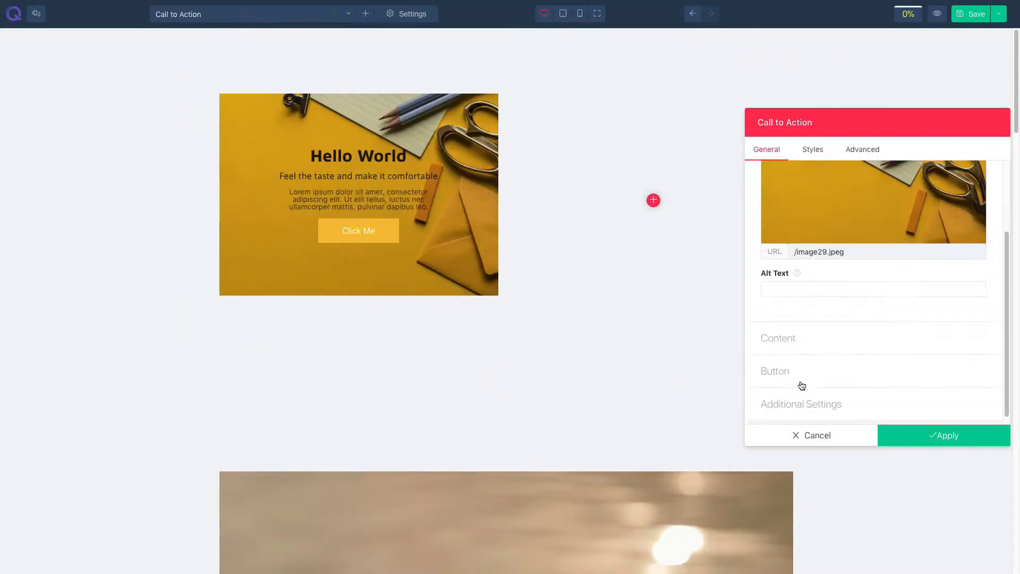
left_click(794, 337)
left_click(769, 217)
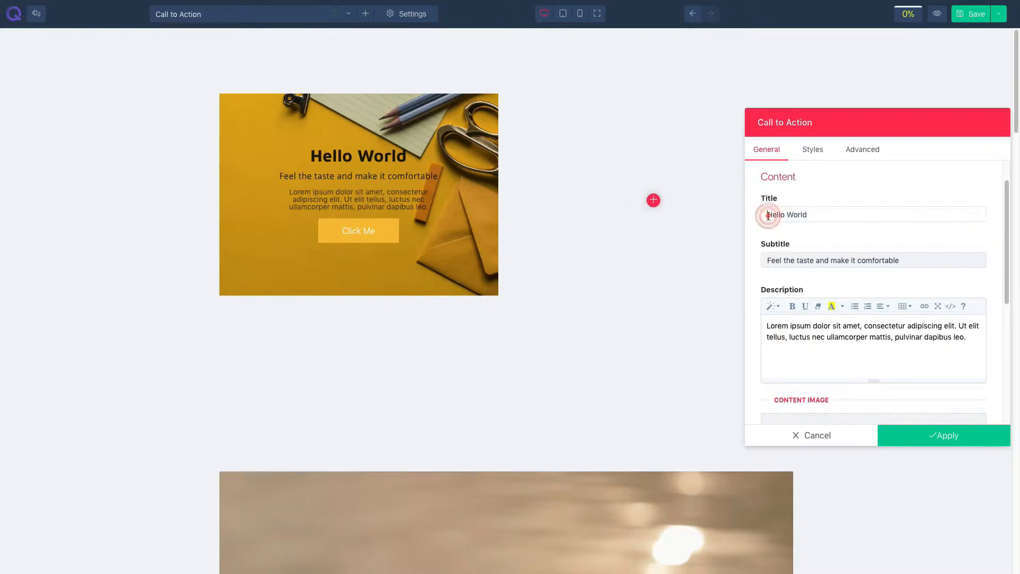
left_click(767, 259)
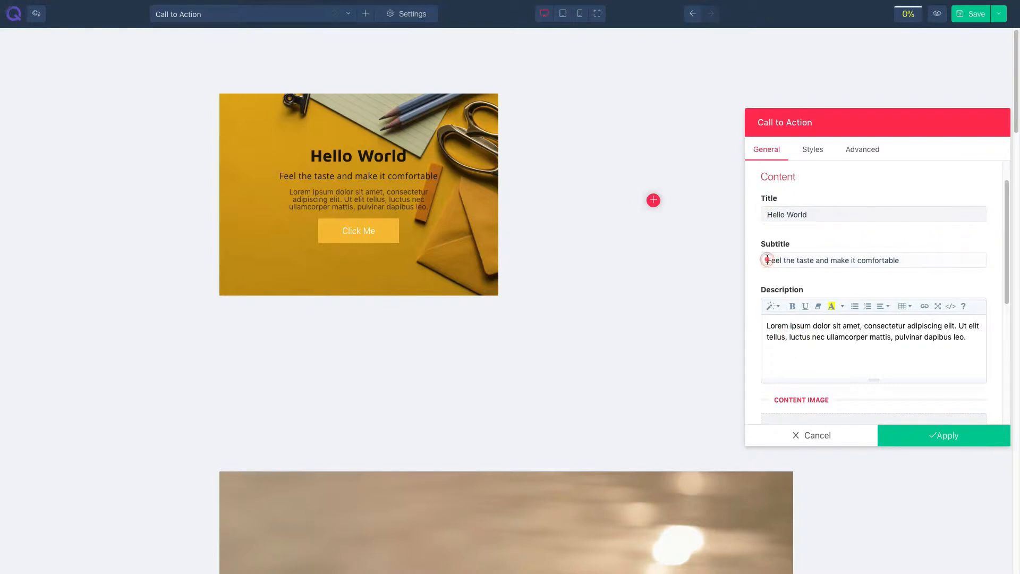
left_click(766, 327)
scroll(825, 354, "down", 3)
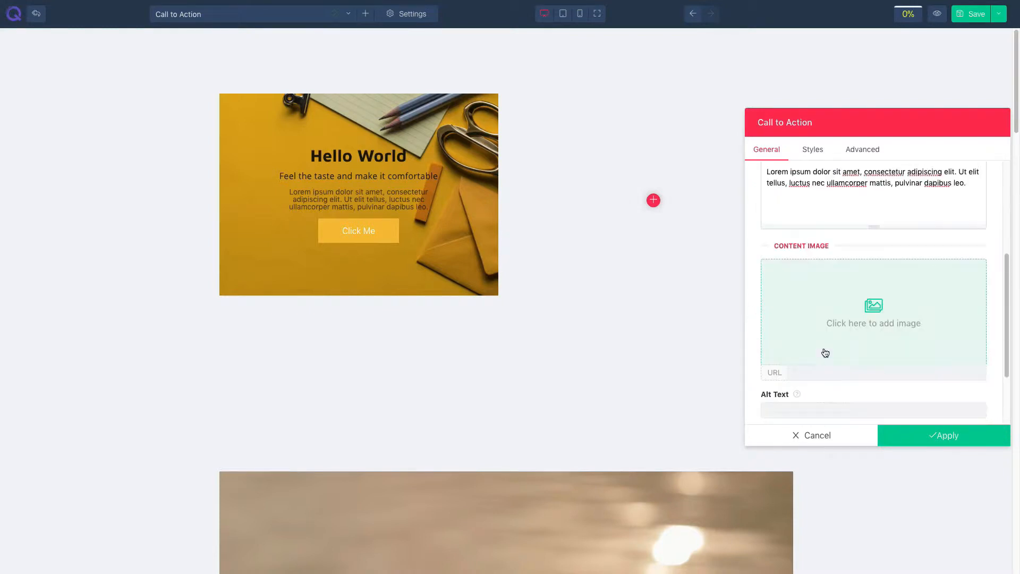
left_click(835, 312)
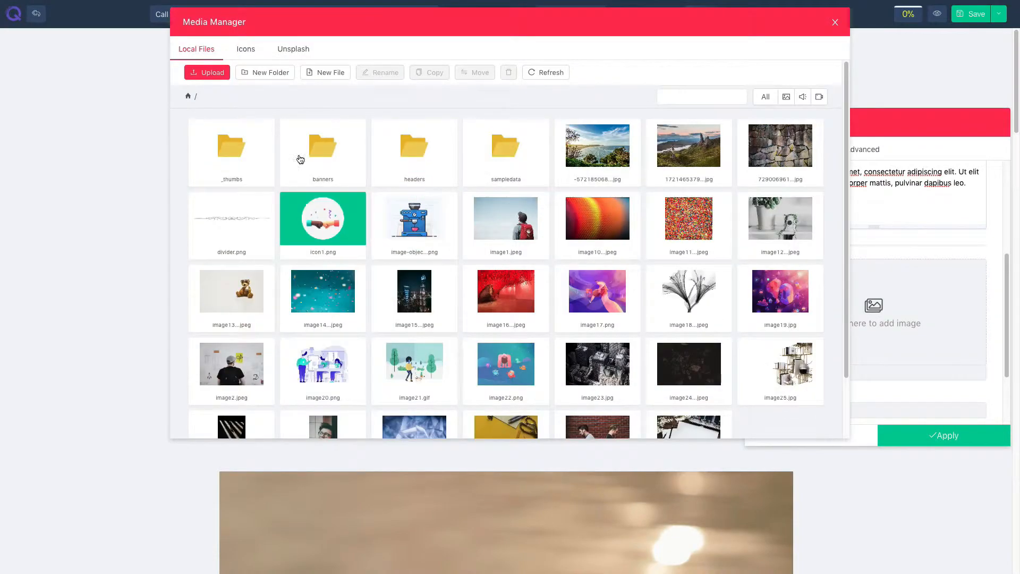
left_click(249, 50)
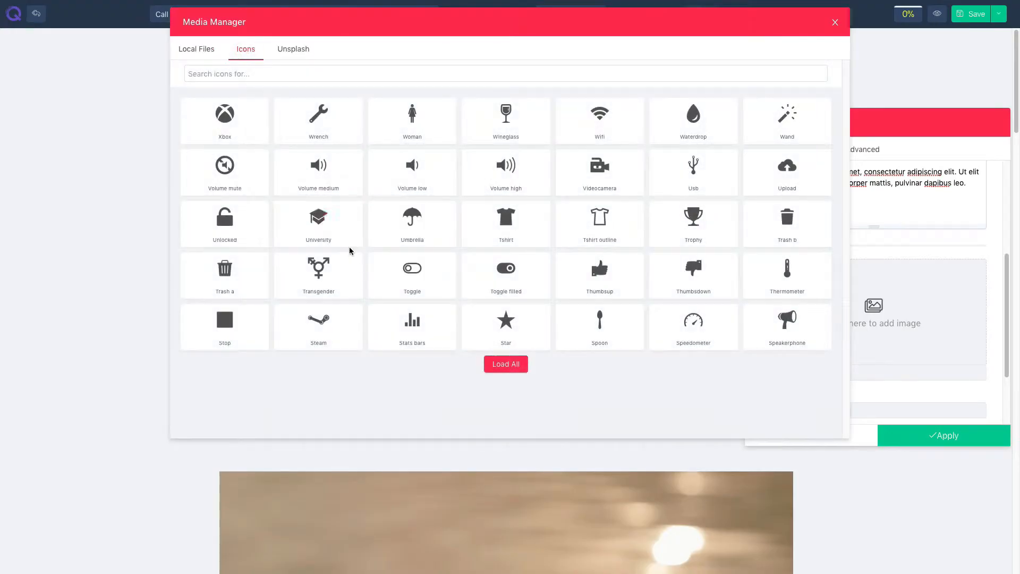
double_click(317, 213)
Set the content icon's size to 99 px and its color to white
scroll(839, 358, "down", 1)
left_click_drag(827, 356, 842, 362)
left_click(808, 402)
Set the button text to "Read Me" and its type to Secondary, and check its link options
scroll(861, 376, "down", 3)
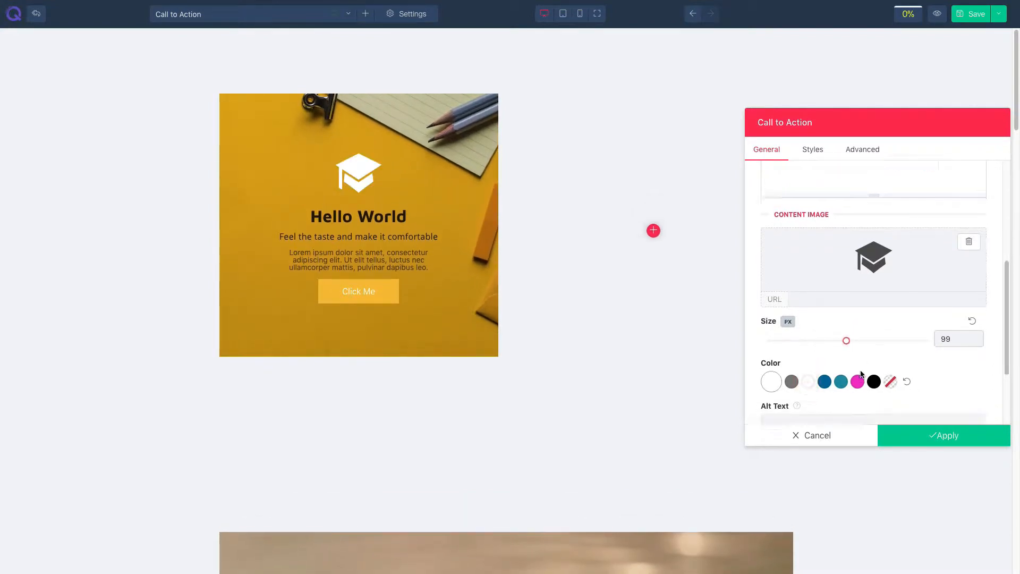
left_click(829, 412)
double_click(779, 267)
type("Read Me")
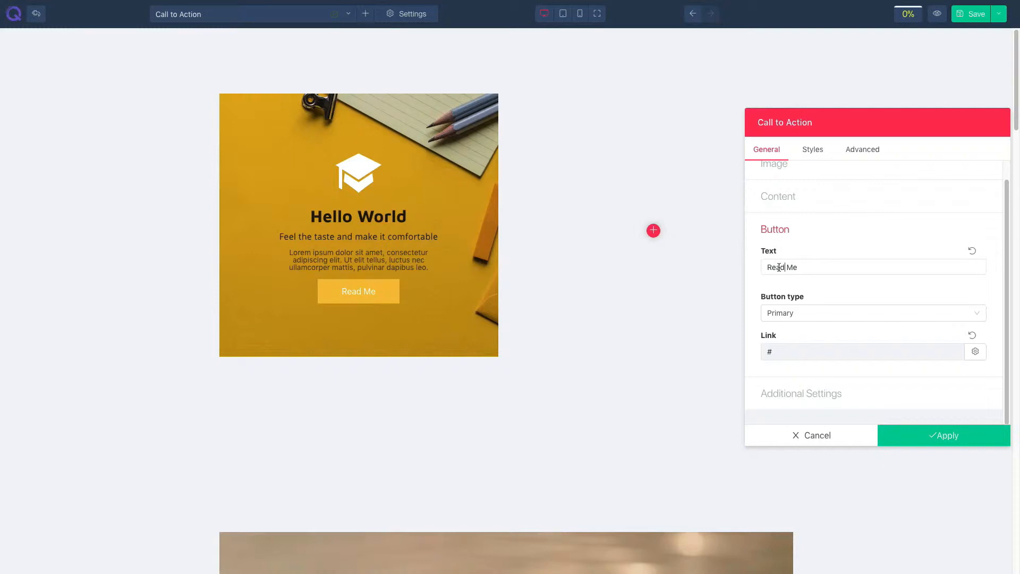
left_click(786, 313)
left_click(785, 346)
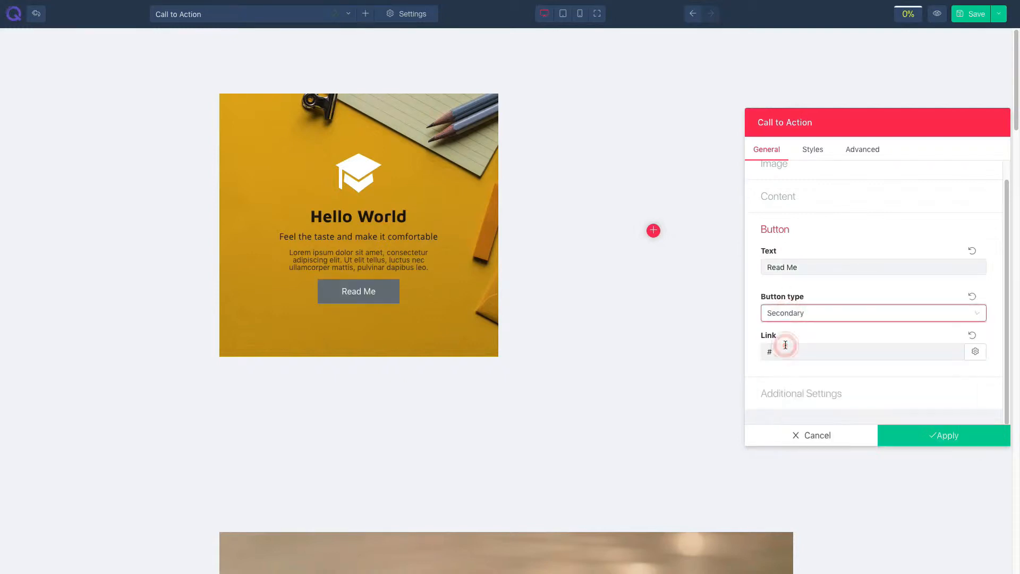
left_click(777, 352)
left_click(977, 353)
Try other HTML tags for the title and subtitle, and reset both to their defaults
left_click(840, 392)
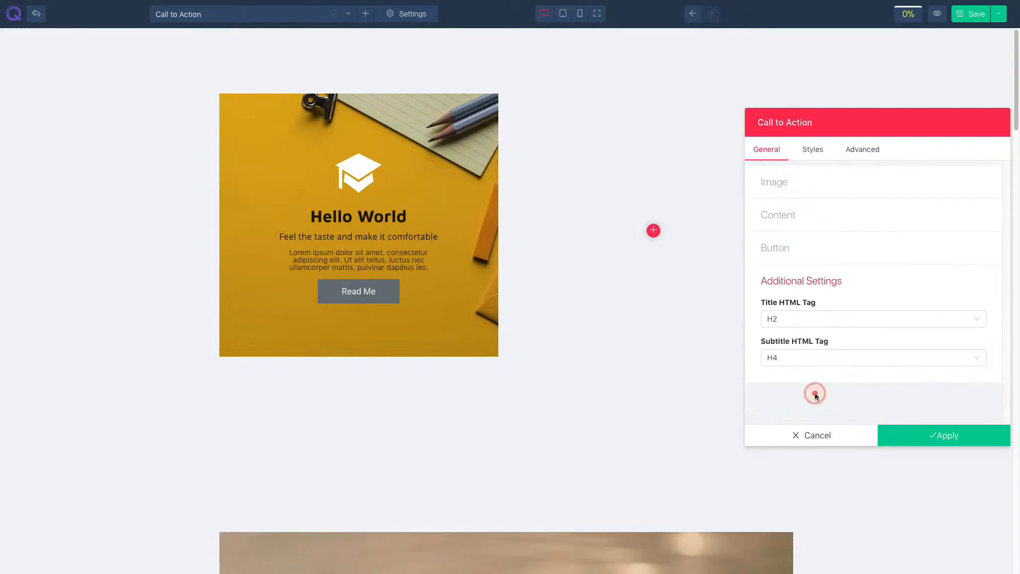
left_click(791, 319)
left_click(782, 373)
left_click(972, 298)
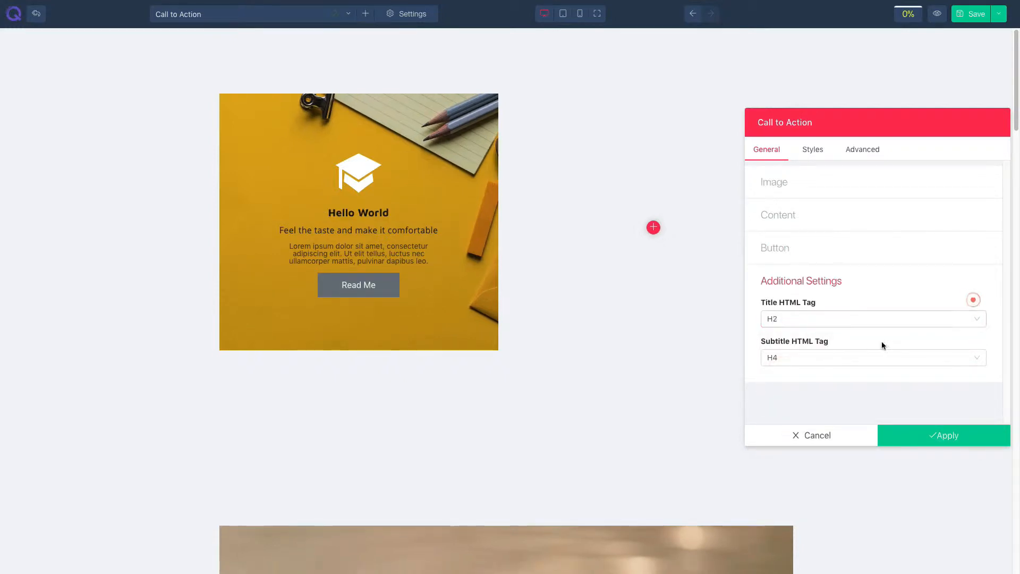
left_click(843, 356)
left_click(778, 445)
left_click(972, 340)
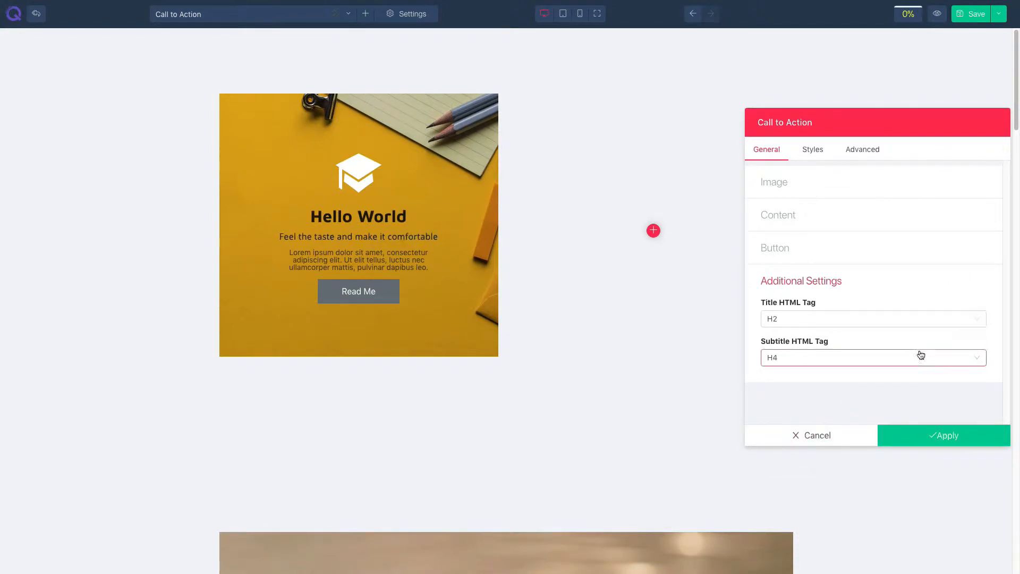
Set the panel style's height to Min Height with a desktop minimum height of 765 px
left_click(813, 150)
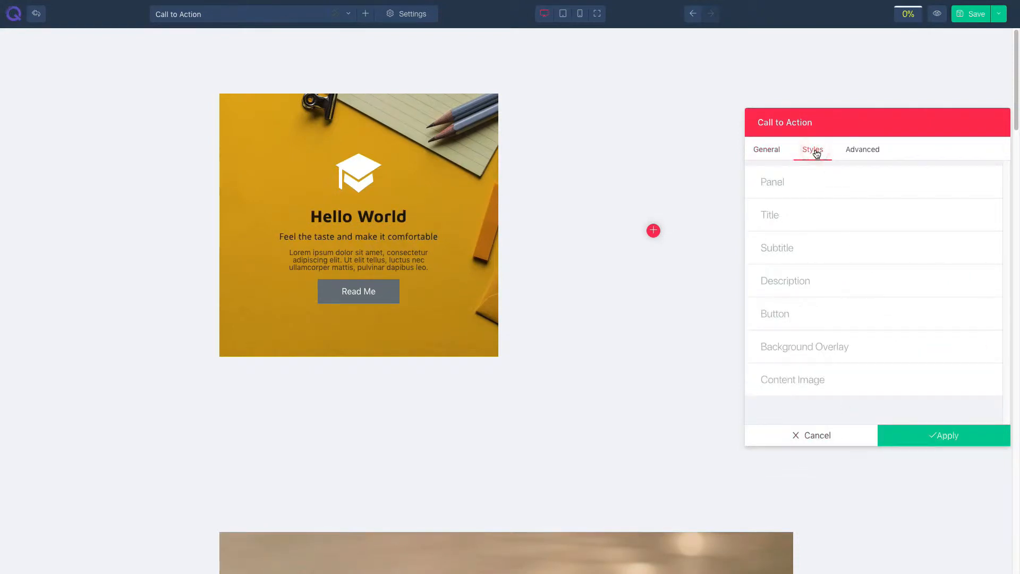
left_click(809, 191)
left_click(792, 220)
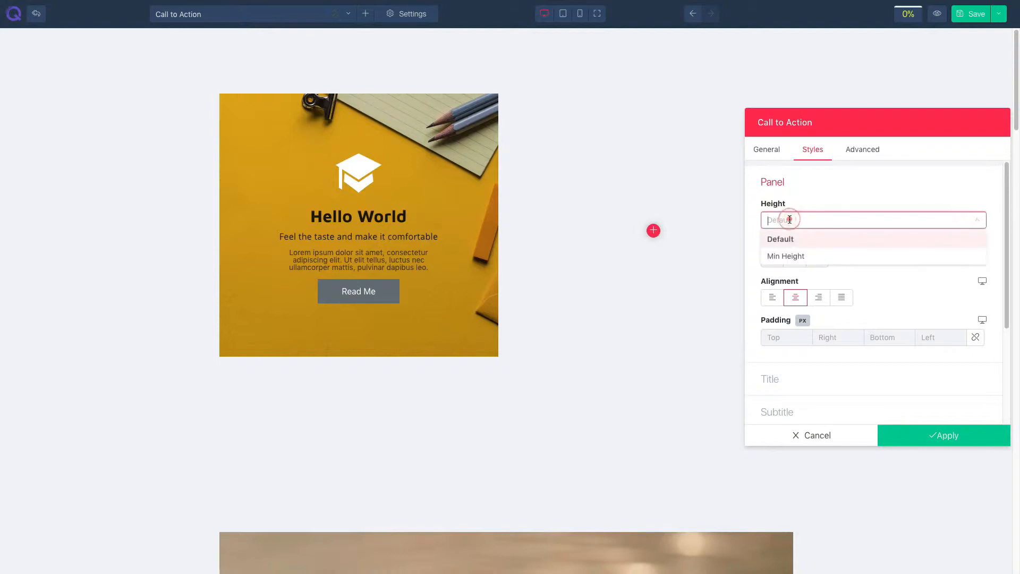
left_click(792, 256)
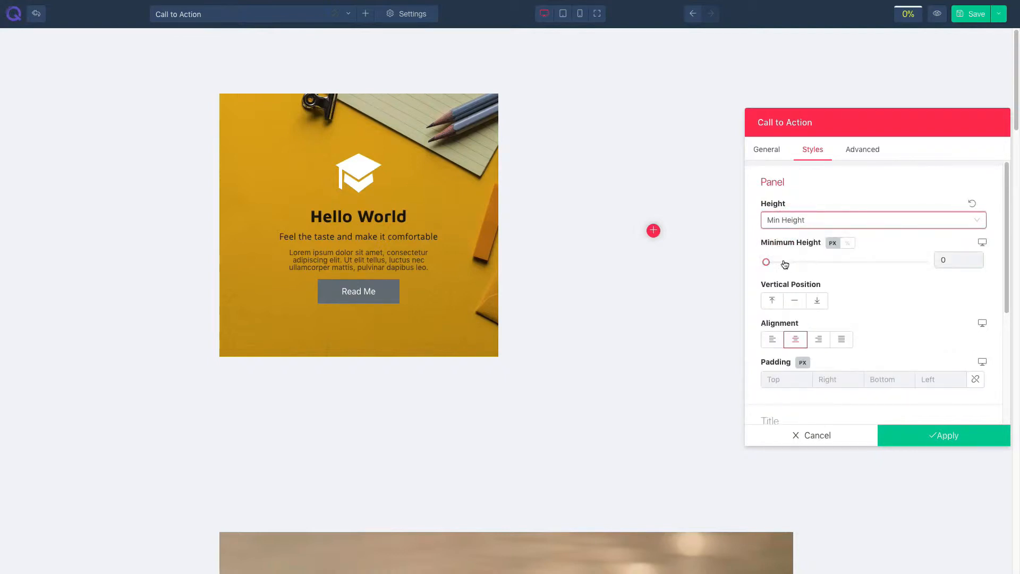
left_click_drag(767, 262, 851, 290)
left_click(982, 243)
left_click(832, 264)
left_click(775, 264)
left_click(984, 290)
left_click_drag(767, 291, 850, 292)
Try the panel's vertical position and alignment options, ending with middle position and center alignment
scroll(821, 326, "down", 1)
left_click(817, 326)
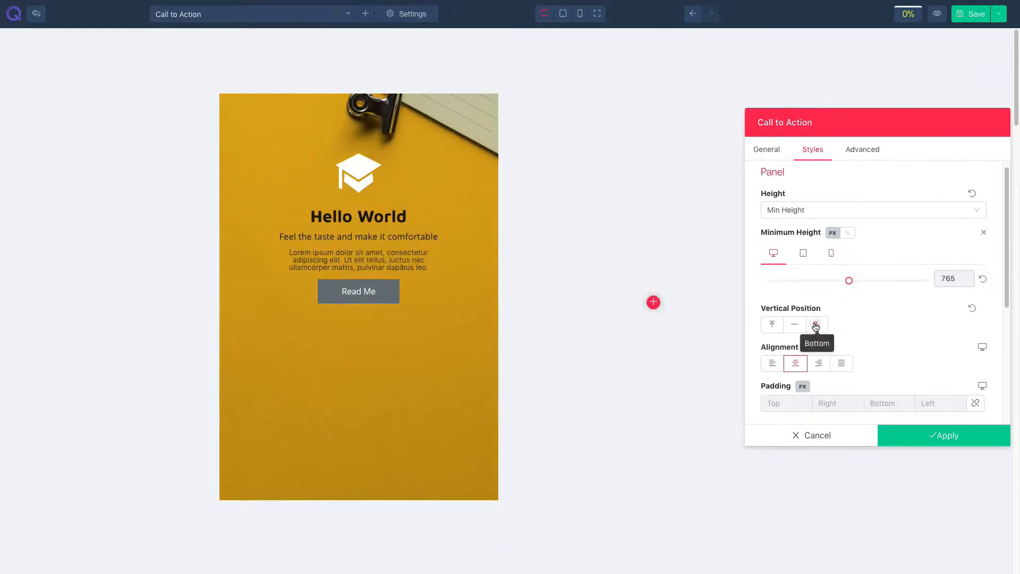
left_click(774, 328)
scroll(776, 327, "down", 1)
left_click(795, 309)
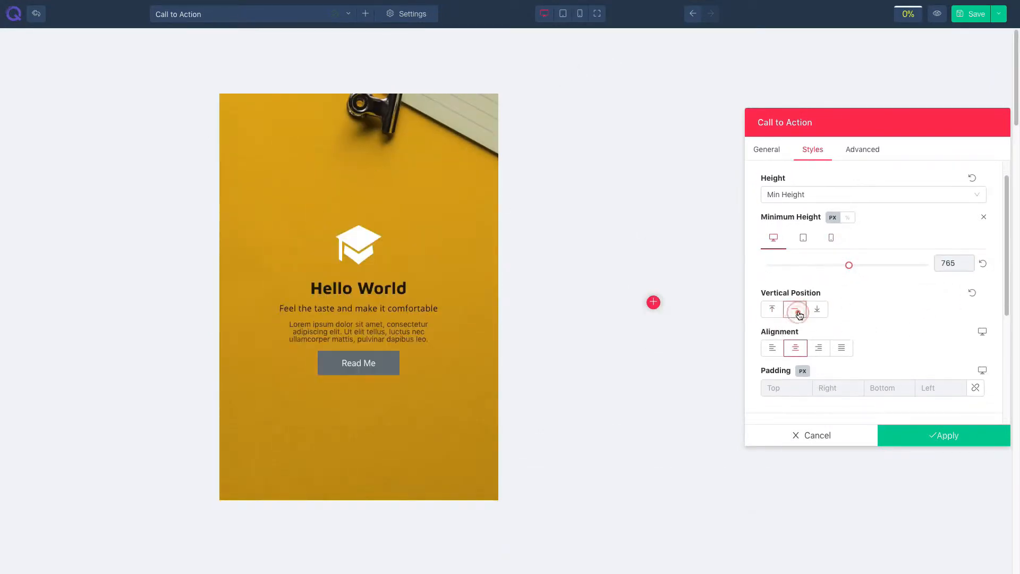
left_click(772, 348)
left_click(795, 348)
Set the panel's top padding to 100 px
scroll(792, 340, "down", 1)
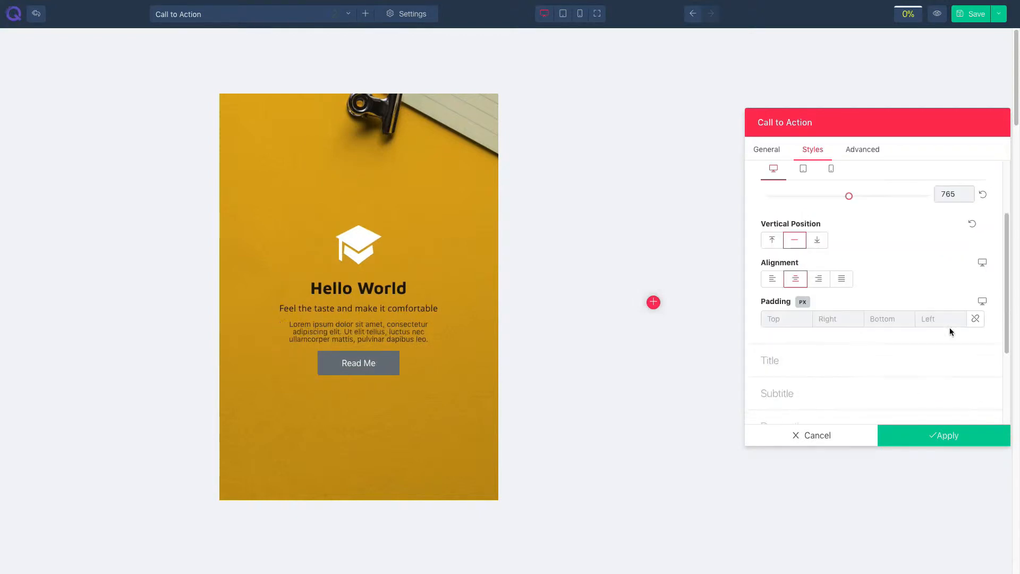
left_click(785, 318)
type("100")
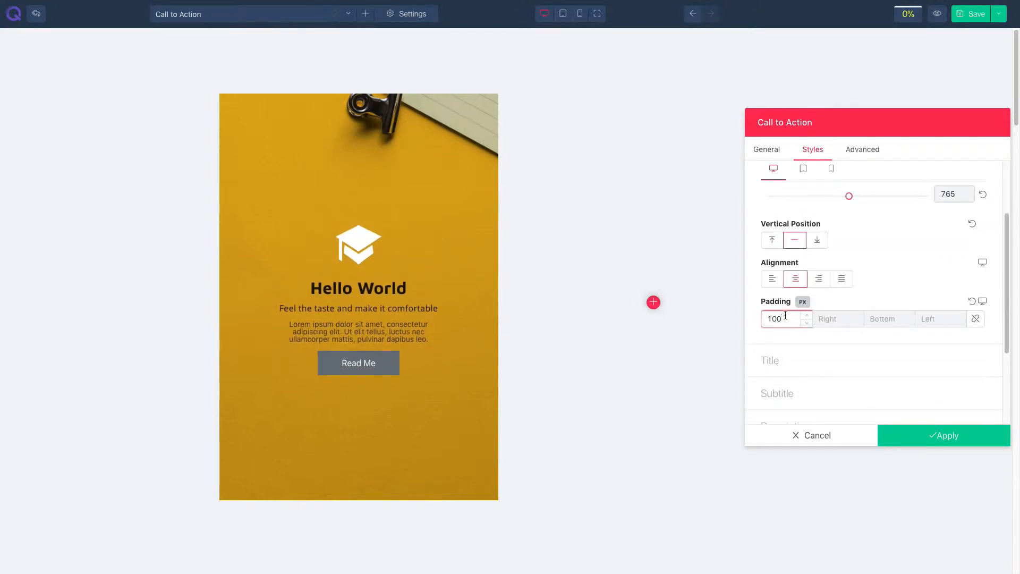
Try a blue title color, a pink hover color and 54 px spacing, resetting each to its default
left_click(781, 360)
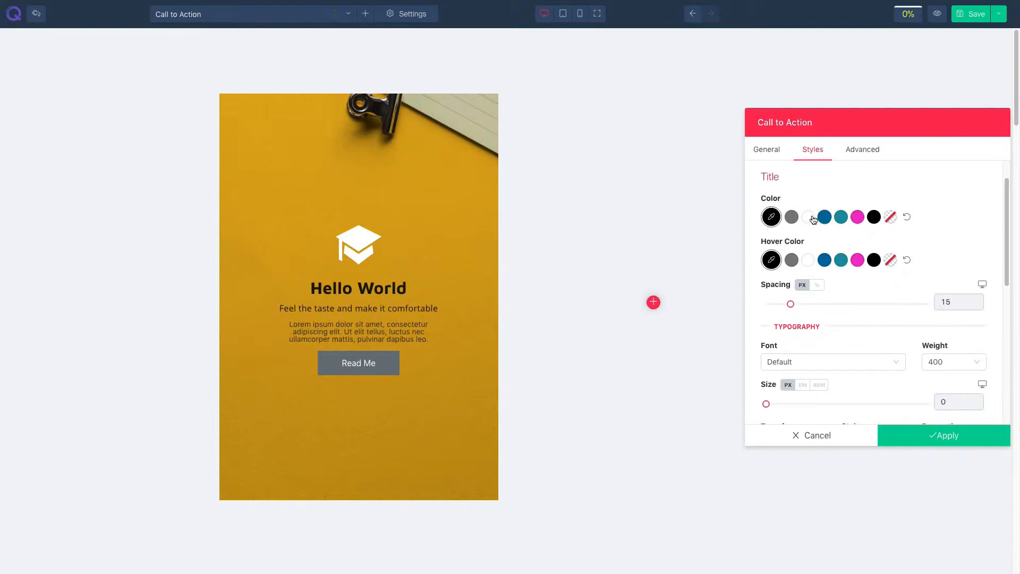
left_click(825, 216)
left_click(907, 216)
left_click(858, 260)
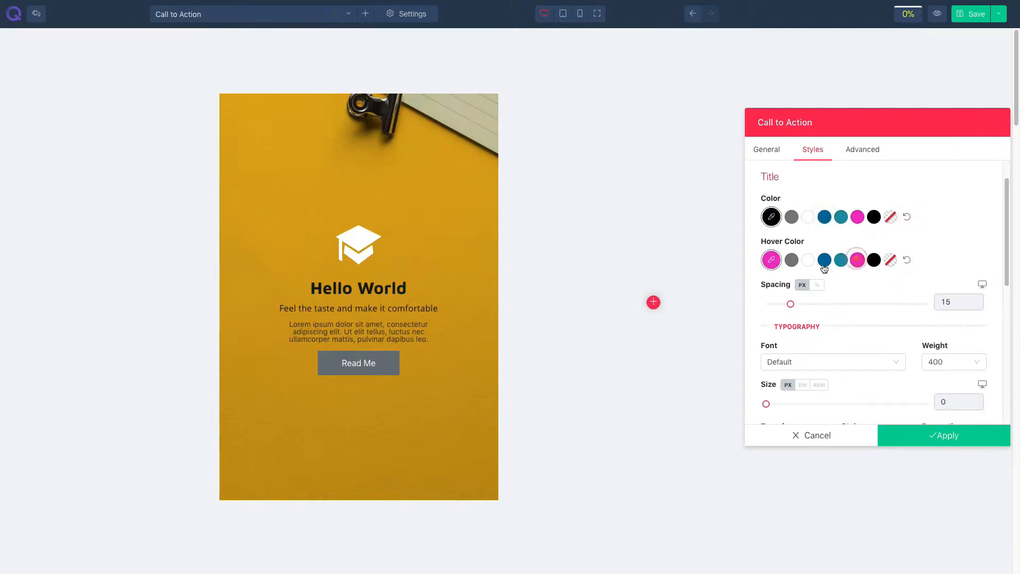
left_click(908, 260)
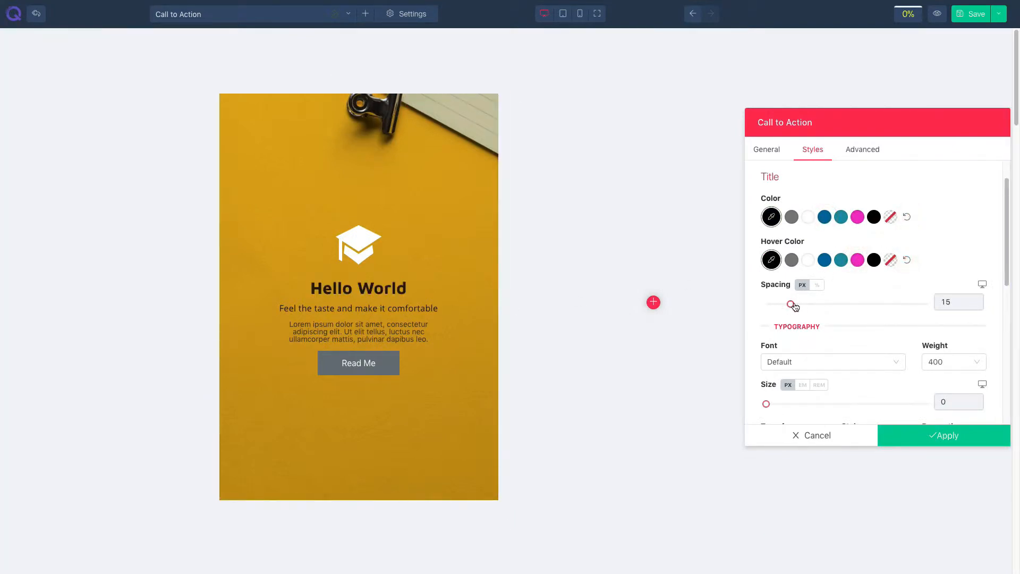
left_click_drag(800, 306, 855, 304)
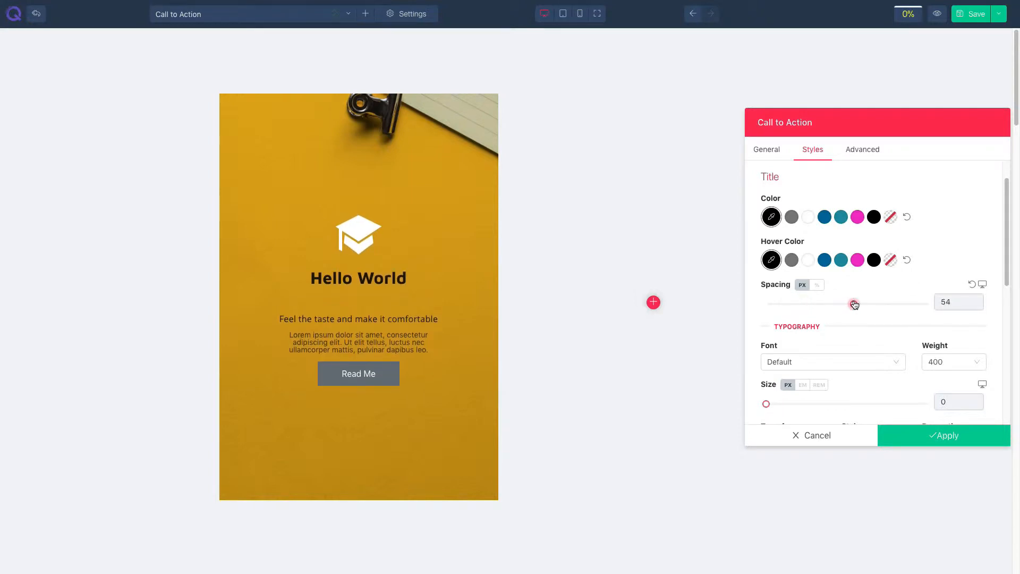
left_click(974, 285)
Examine the title's typography options, from font and weight to letter spacing and text shadow
scroll(840, 337, "down", 1)
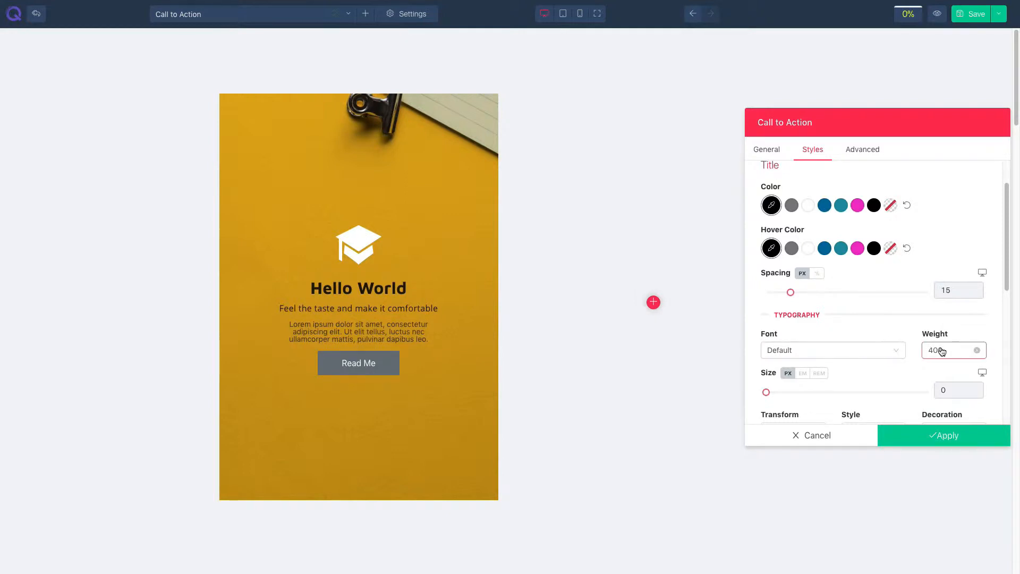
scroll(877, 395, "down", 3)
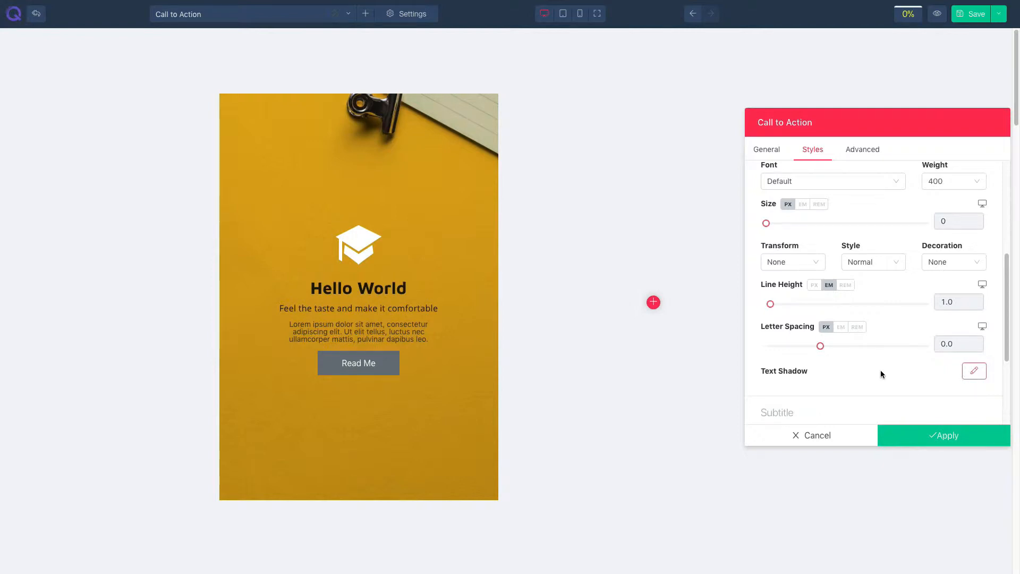
scroll(851, 377, "down", 1)
Open the subtitle's style settings and examine its color, spacing and typography options
left_click(822, 385)
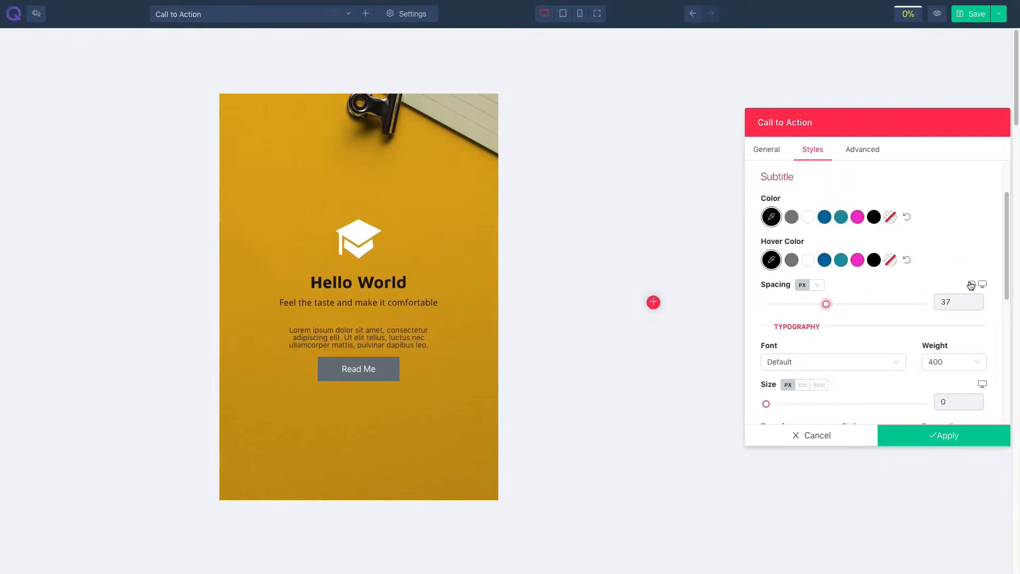
scroll(845, 345, "down", 1)
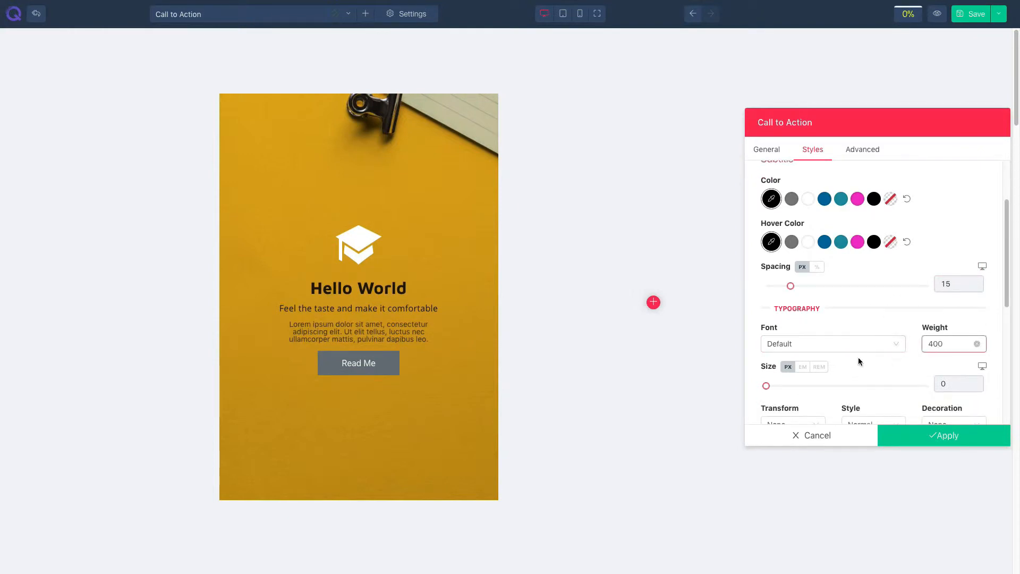
scroll(856, 359, "down", 1)
scroll(850, 368, "down", 3)
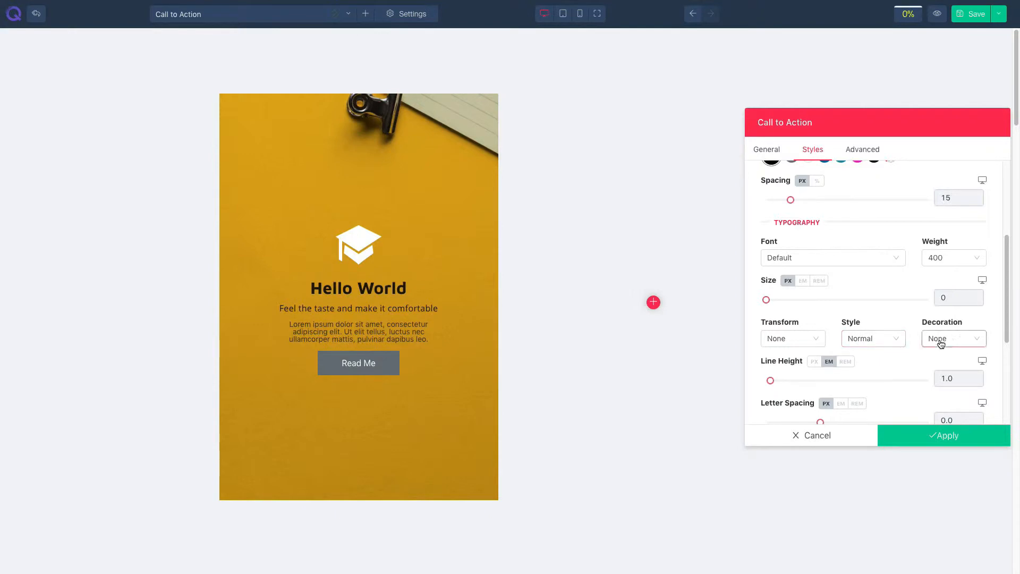
Open the description's style settings and examine its color, spacing and typography options
scroll(917, 370, "down", 2)
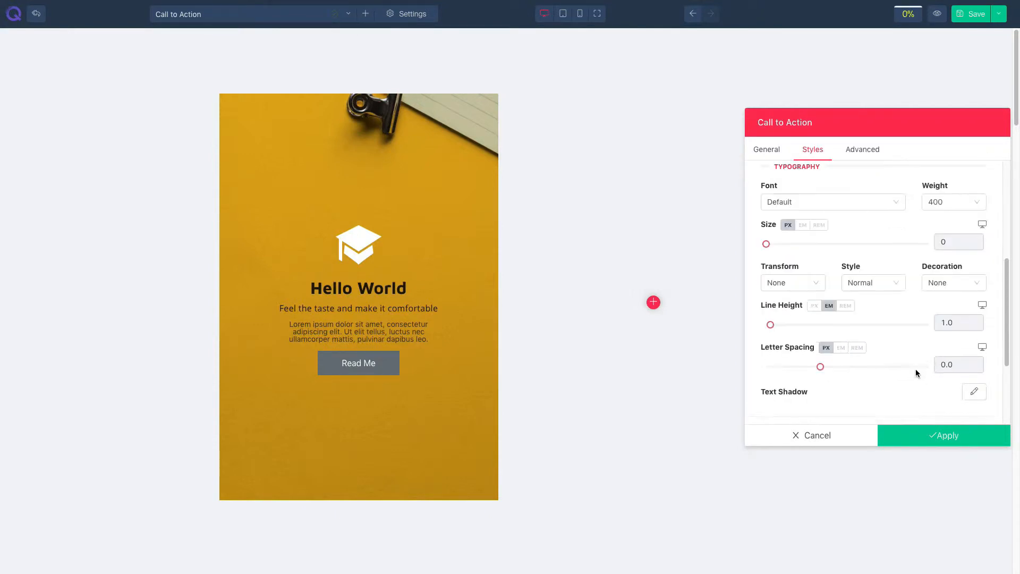
scroll(844, 365, "down", 2)
left_click(831, 374)
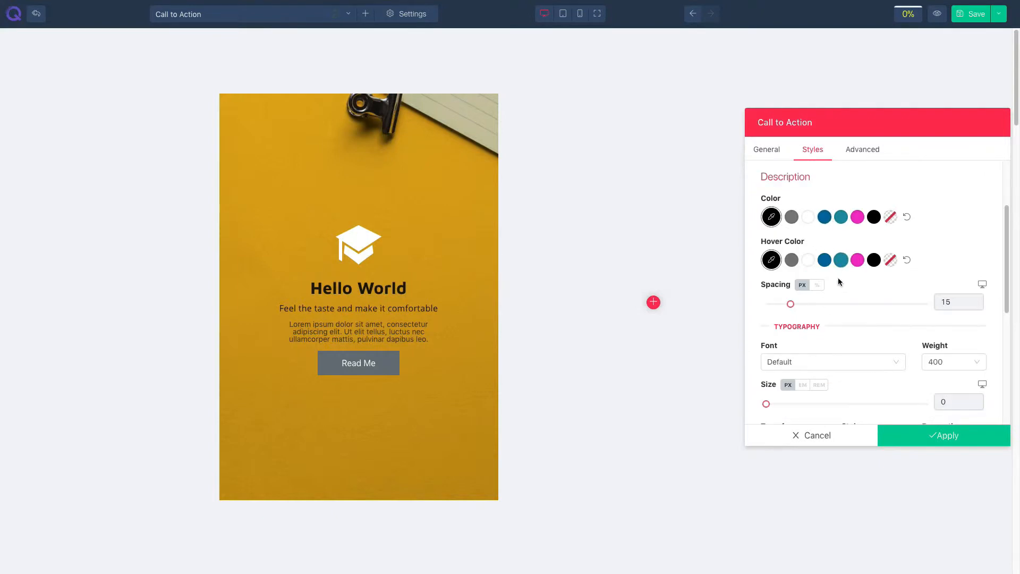
left_click(830, 304)
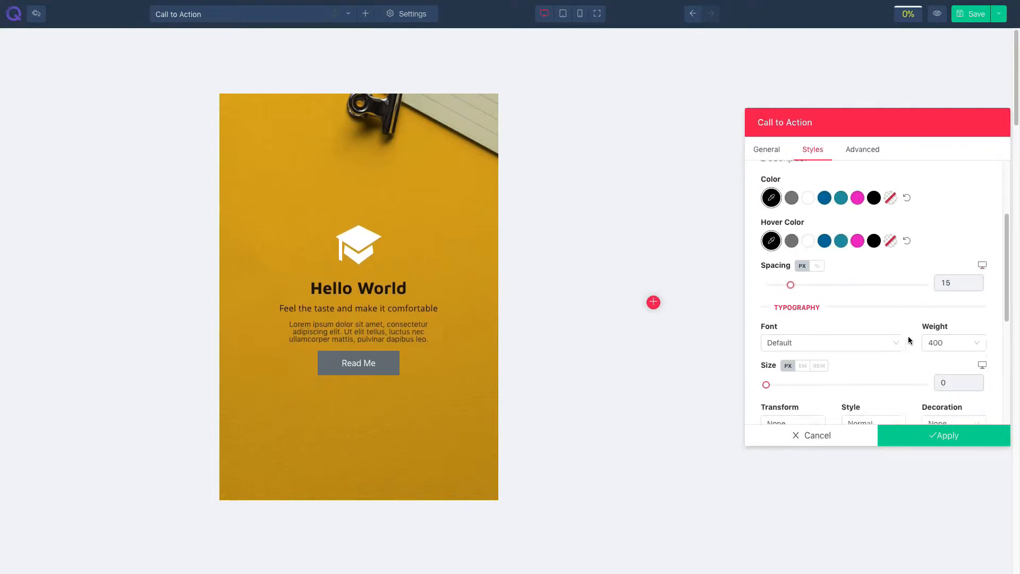
scroll(904, 329, "down", 2)
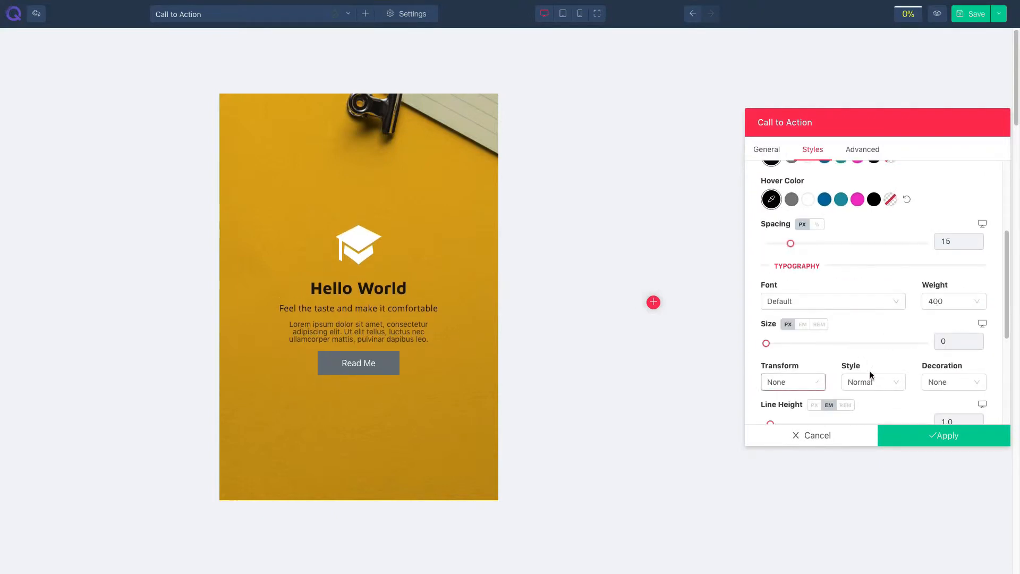
scroll(914, 365, "down", 3)
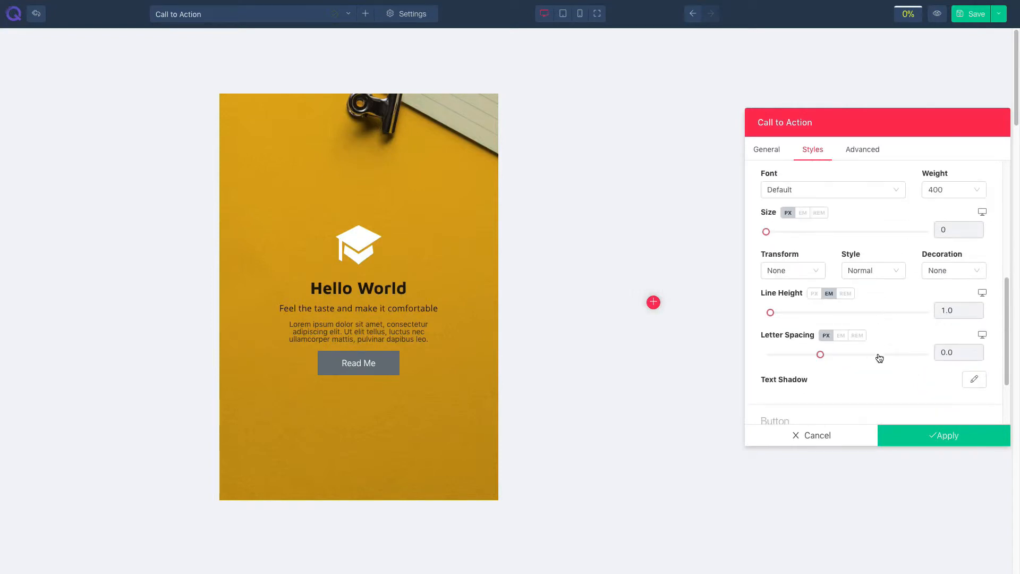
Try teal and black button text colors and a pink button hover color, resetting each to its default
scroll(850, 371, "down", 5)
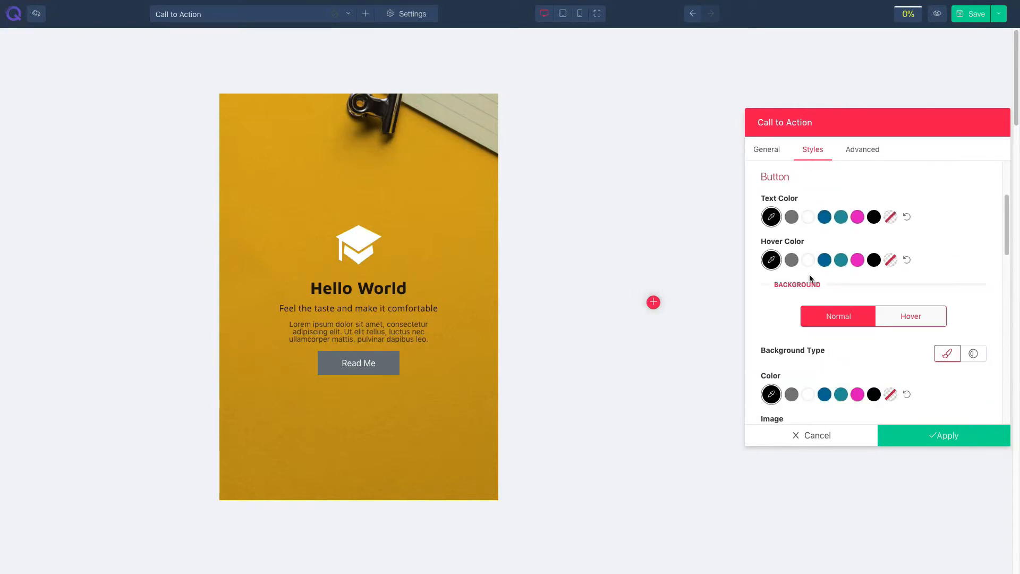
left_click(841, 217)
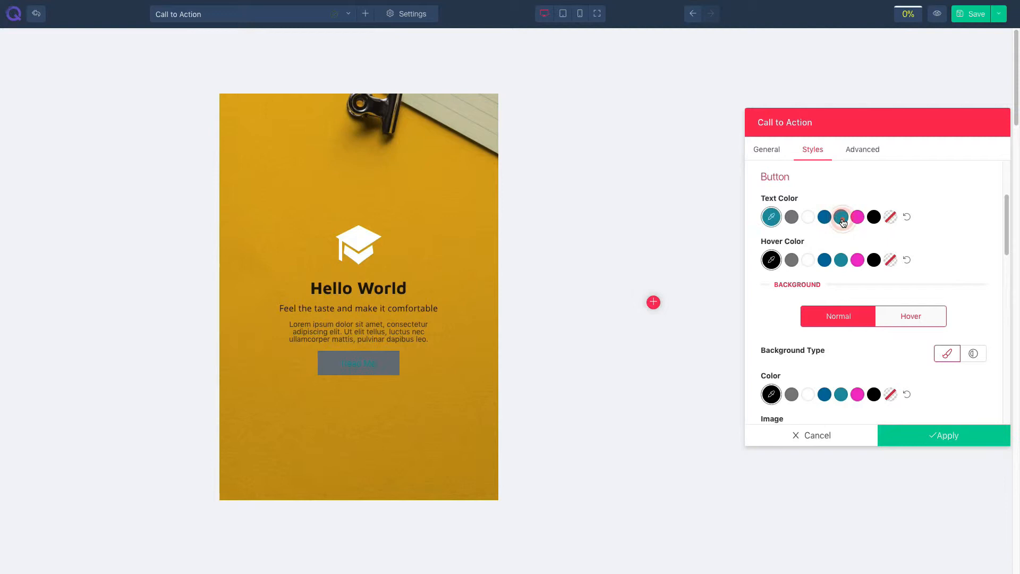
left_click(874, 217)
left_click(906, 218)
left_click(857, 259)
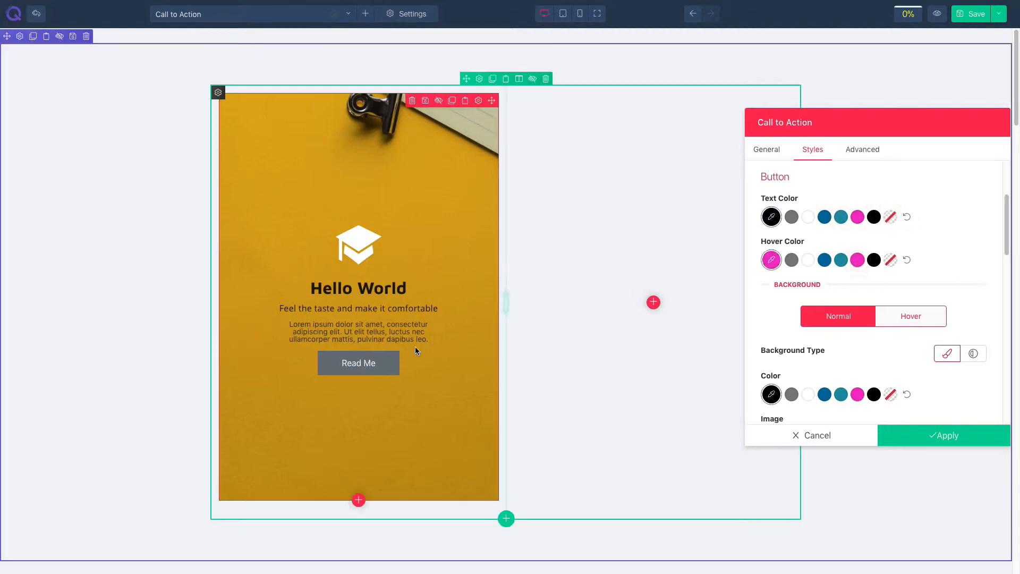
left_click(907, 260)
Set the button's normal background color to blue and its background image to 729006961.jpg
scroll(904, 276, "down", 2)
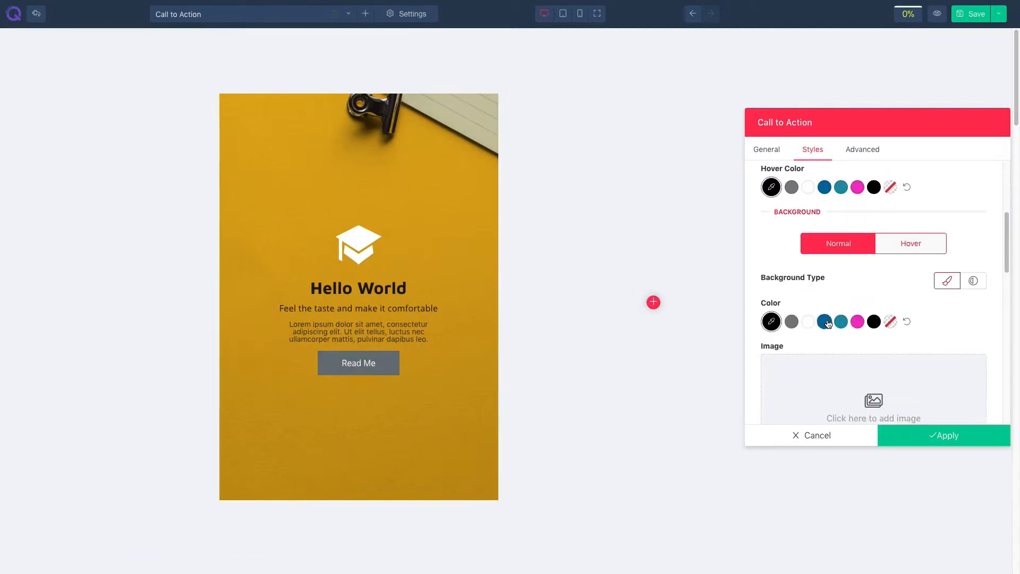
left_click(825, 313)
scroll(832, 340, "down", 1)
left_click(835, 371)
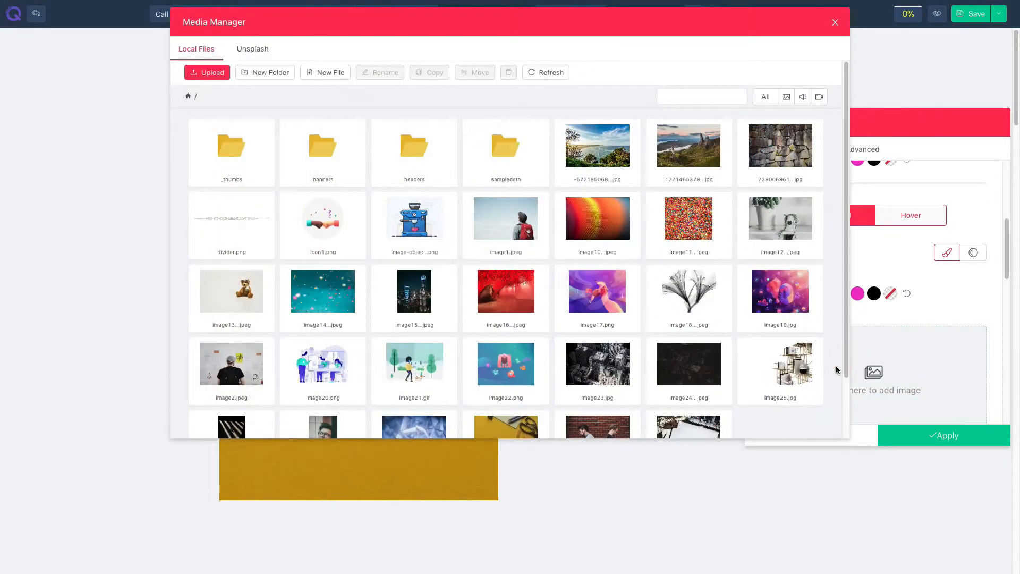
left_click(769, 153)
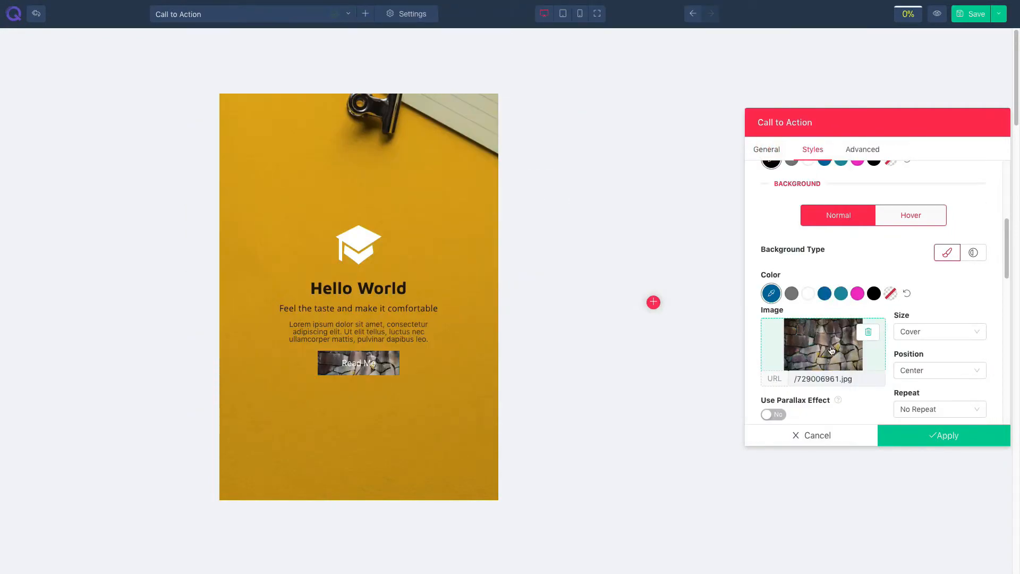
Set the blend mode of the button's background image to Multiply
scroll(909, 335, "down", 2)
left_click(909, 335)
left_click(913, 373)
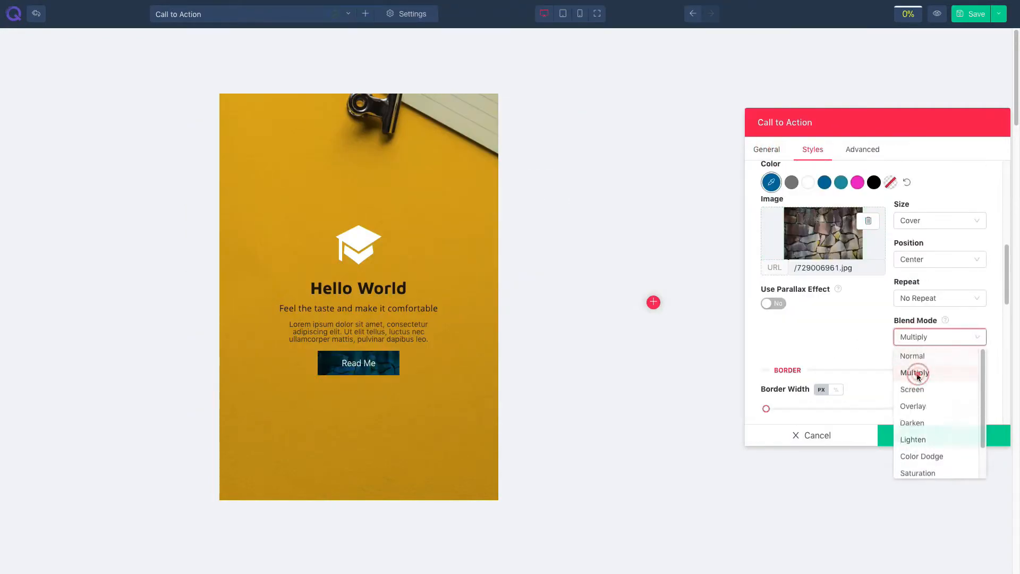
Try a pink button background color, reset it to default and remove the background image
scroll(866, 340, "up", 4)
left_click(858, 374)
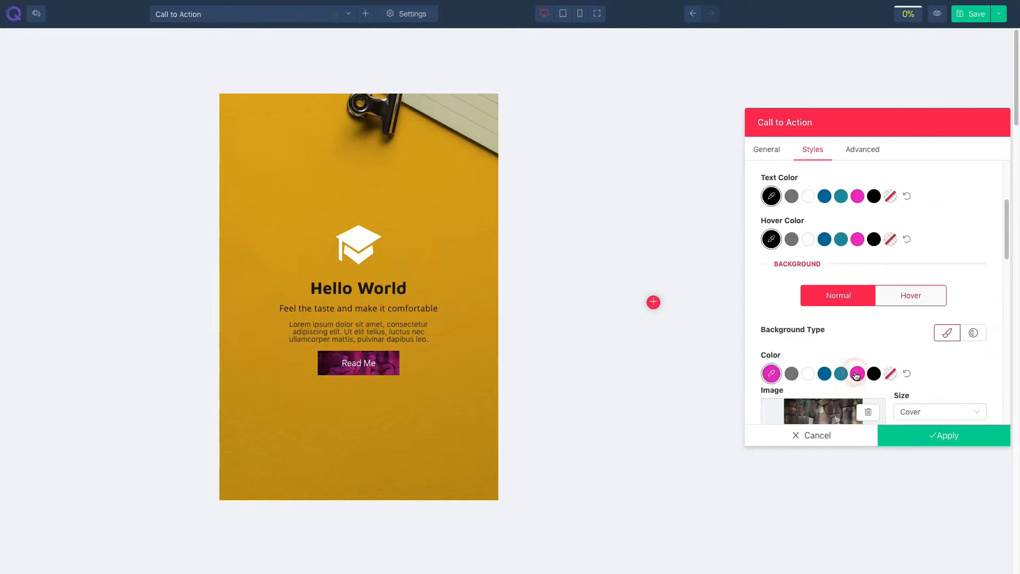
scroll(858, 367, "down", 2)
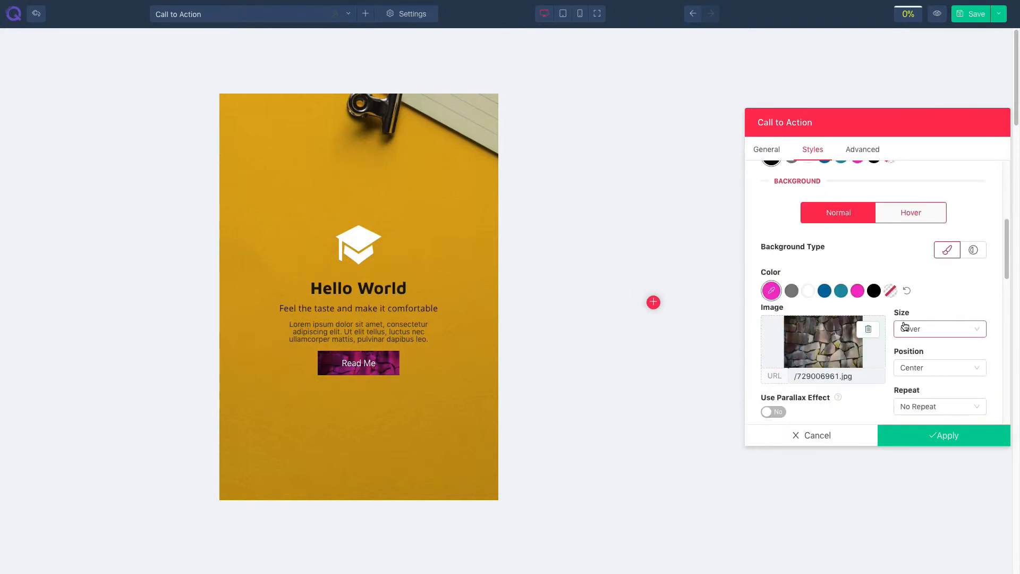
left_click(906, 292)
left_click(869, 330)
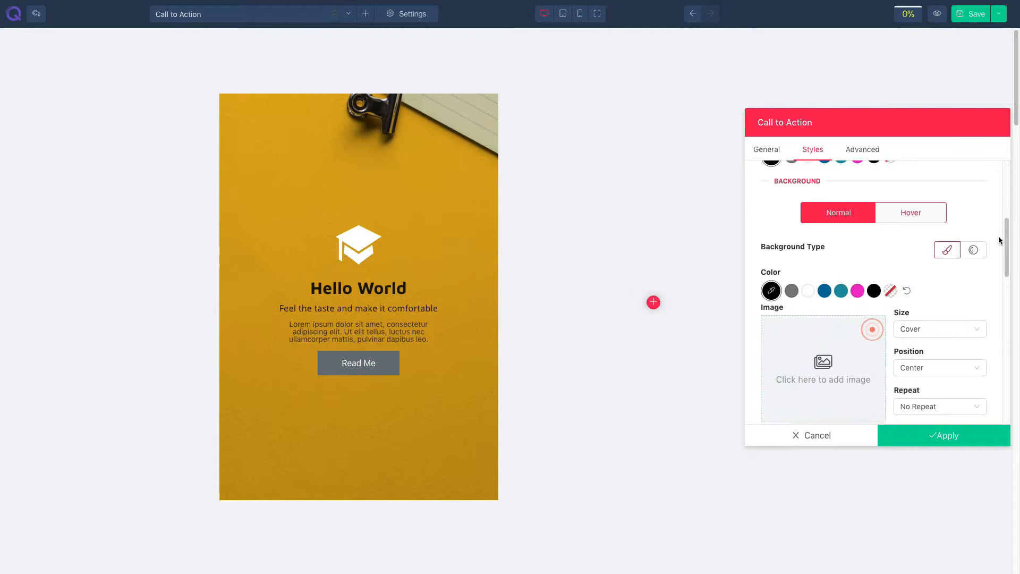
Switch the button's normal background to gradient and examine its color, type, direction and position options
left_click(974, 250)
scroll(884, 327, "down", 1)
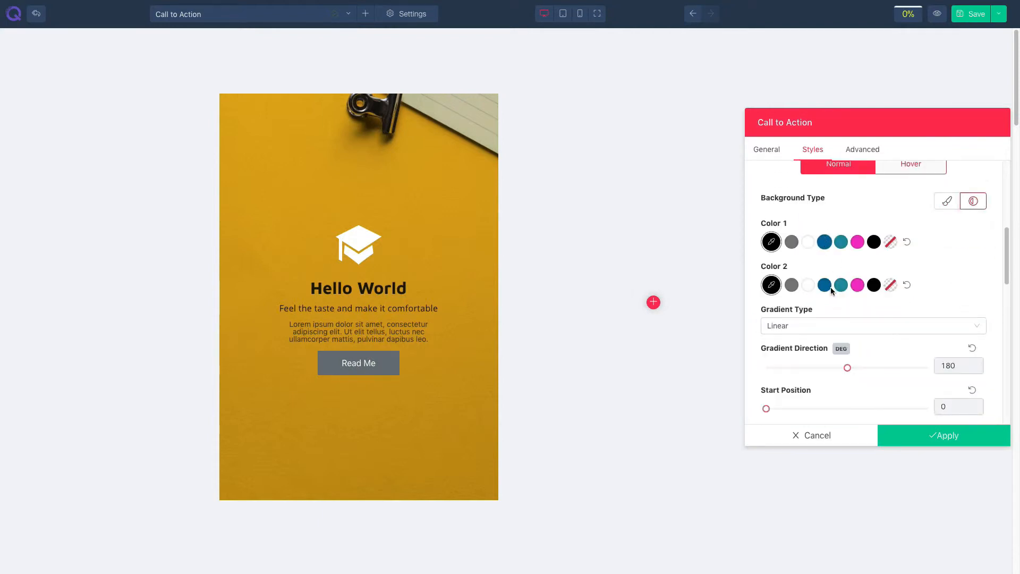
scroll(861, 325, "down", 1)
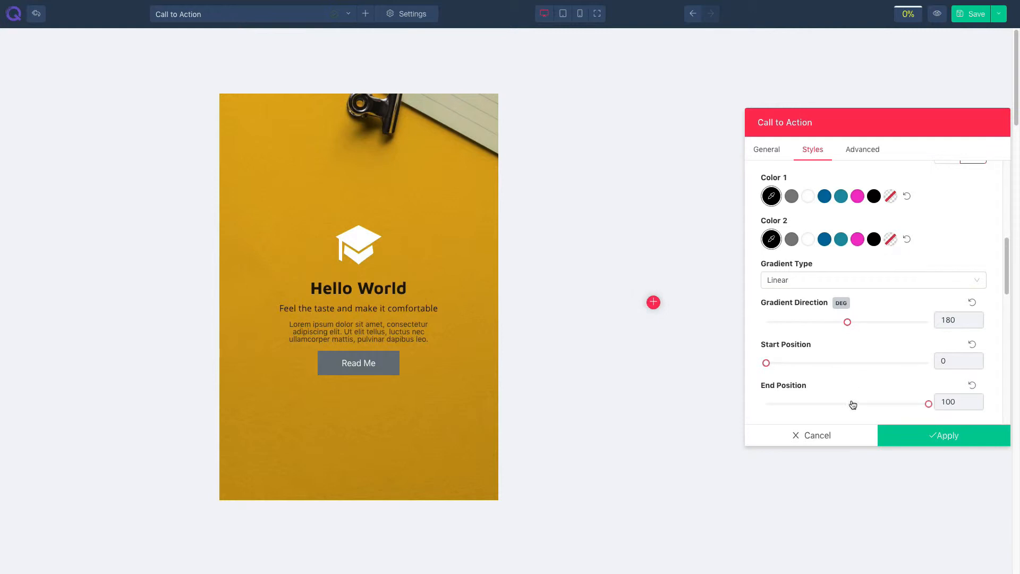
scroll(854, 399, "down", 1)
scroll(854, 383, "up", 2)
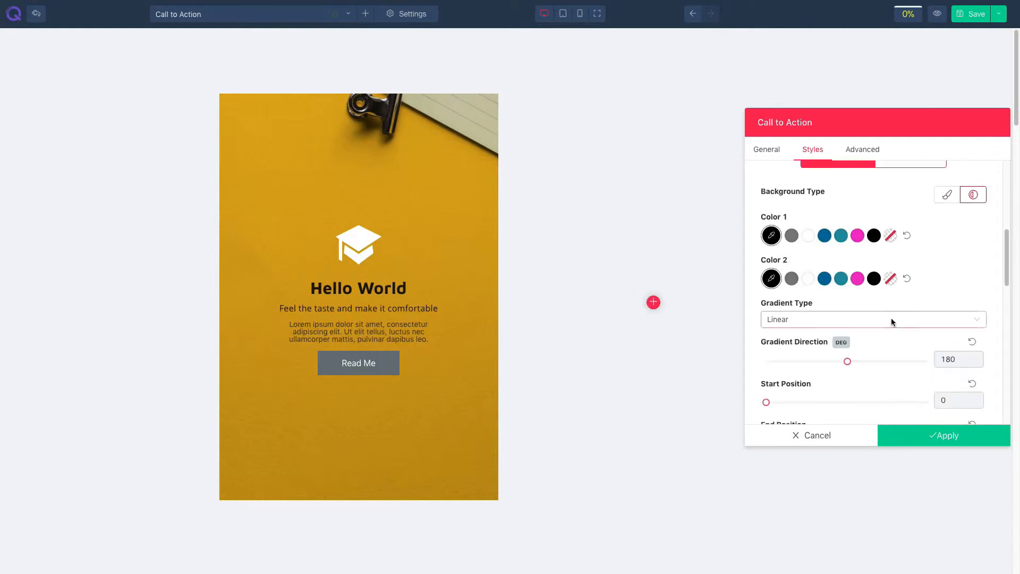
Try a pink background color for the button's hover state and reset it to default
scroll(892, 321, "up", 2)
left_click(911, 256)
scroll(901, 268, "down", 1)
left_click(857, 303)
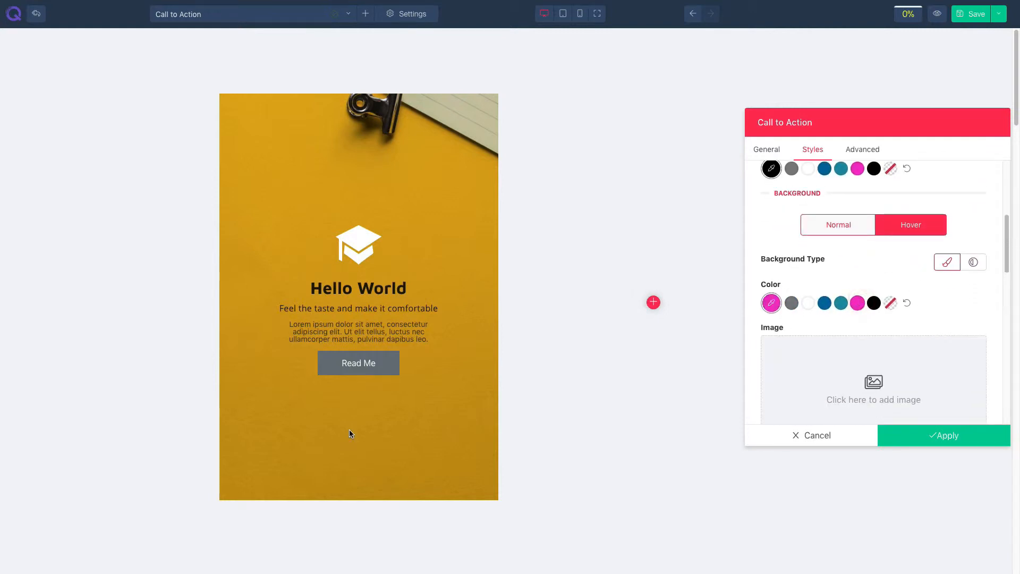
left_click(907, 303)
Switch the button's hover background to gradient and examine its direction, position and transition options
scroll(884, 321, "down", 2)
scroll(903, 344, "up", 3)
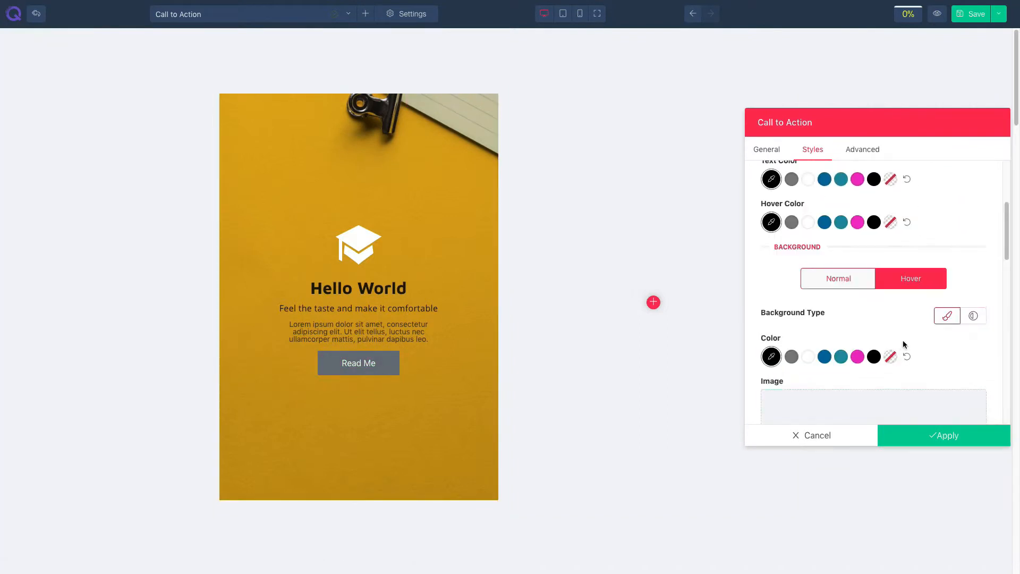
left_click(973, 316)
scroll(856, 369, "down", 4)
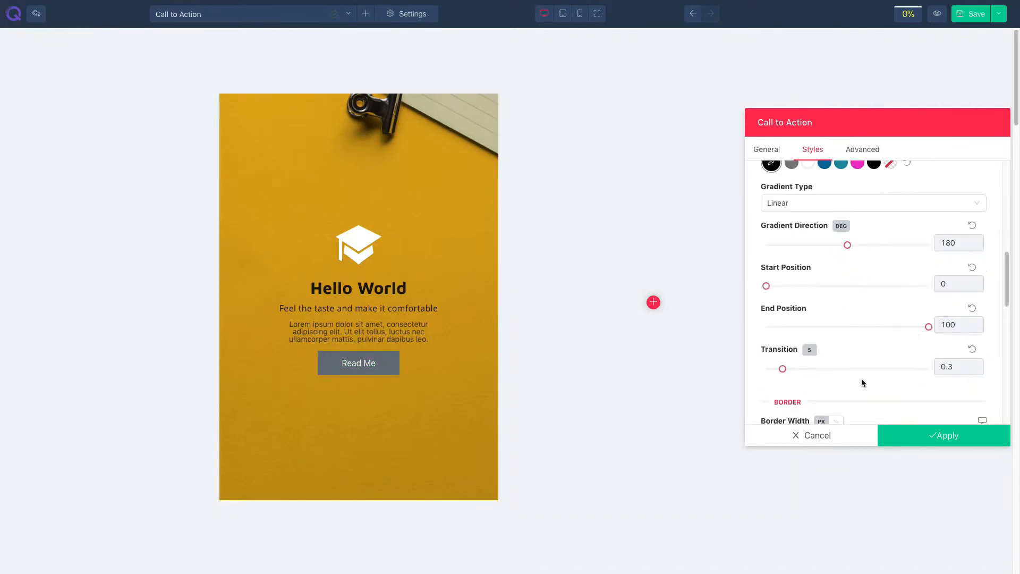
Return the button's normal background to the solid color type and make it blue
scroll(862, 379, "up", 5)
left_click(843, 382)
scroll(843, 319, "down", 3)
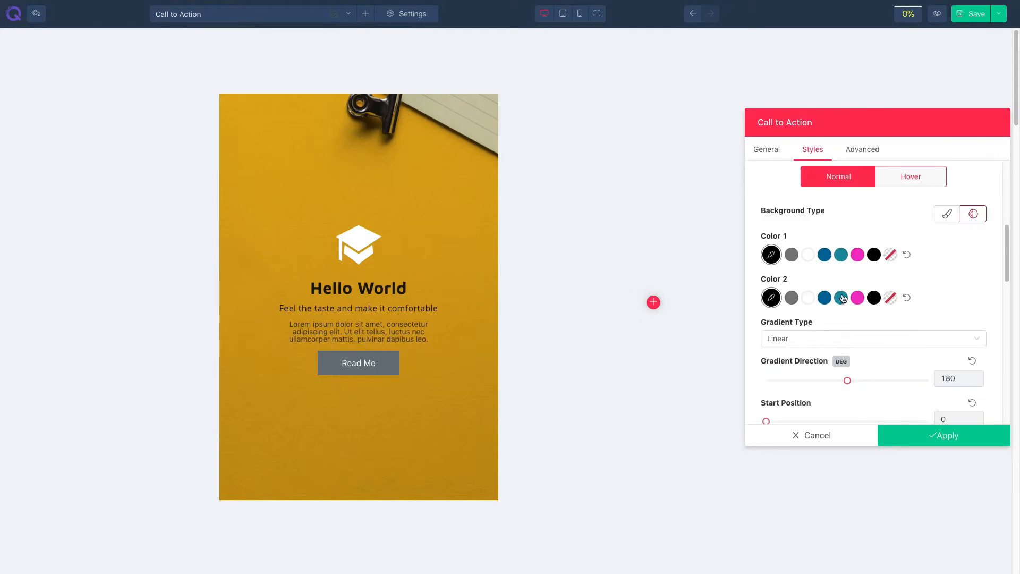
left_click(947, 214)
left_click(824, 254)
Try an 11 px border width, a 45 px border radius and a teal border color on the button
scroll(821, 282, "down", 5)
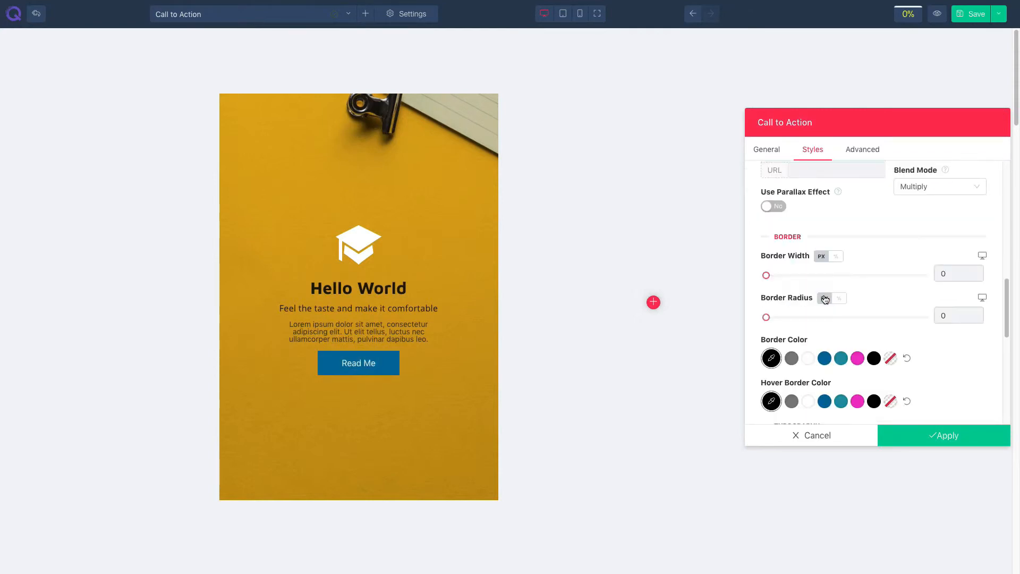
left_click(805, 280)
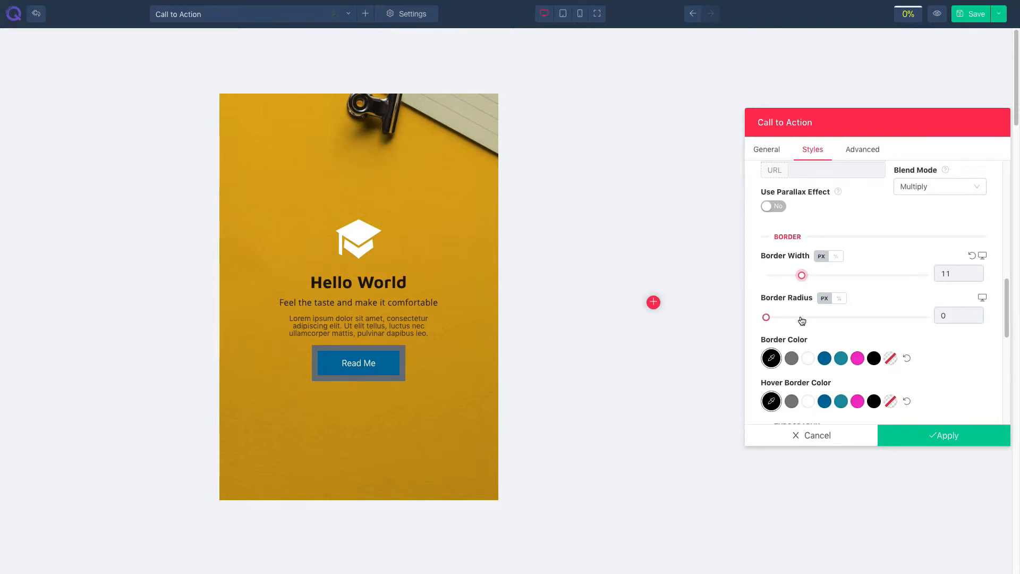
left_click_drag(802, 320, 816, 319)
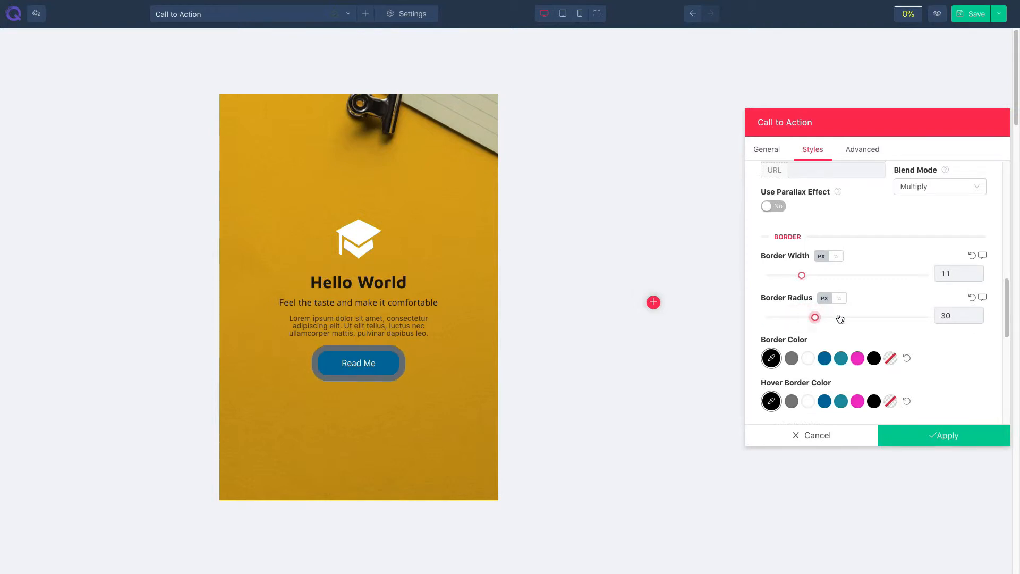
left_click(839, 317)
left_click(837, 359)
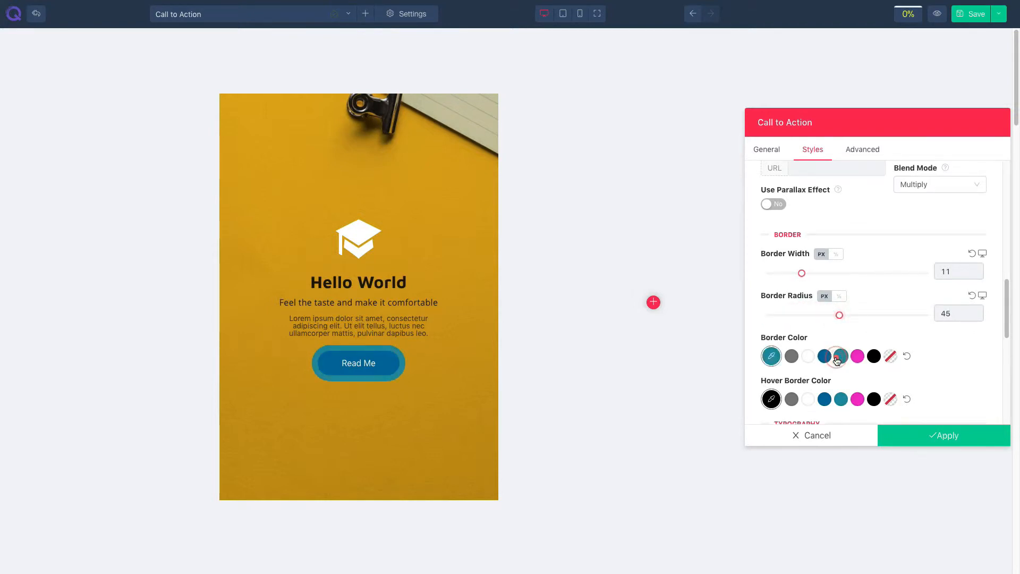
Examine the button's typography options, from font and weight to letter spacing and text shadow
scroll(895, 358, "down", 1)
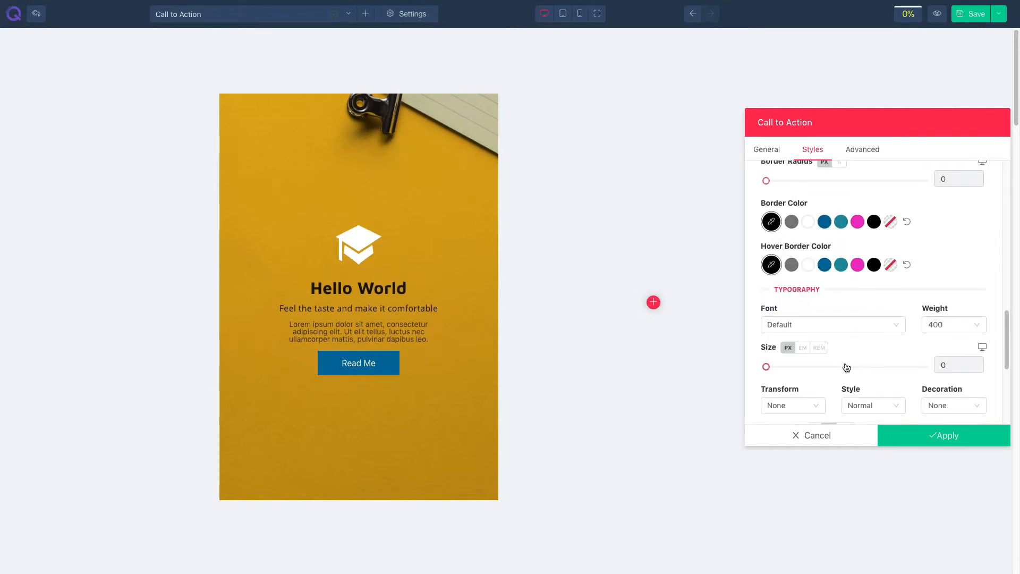
scroll(846, 368, "down", 1)
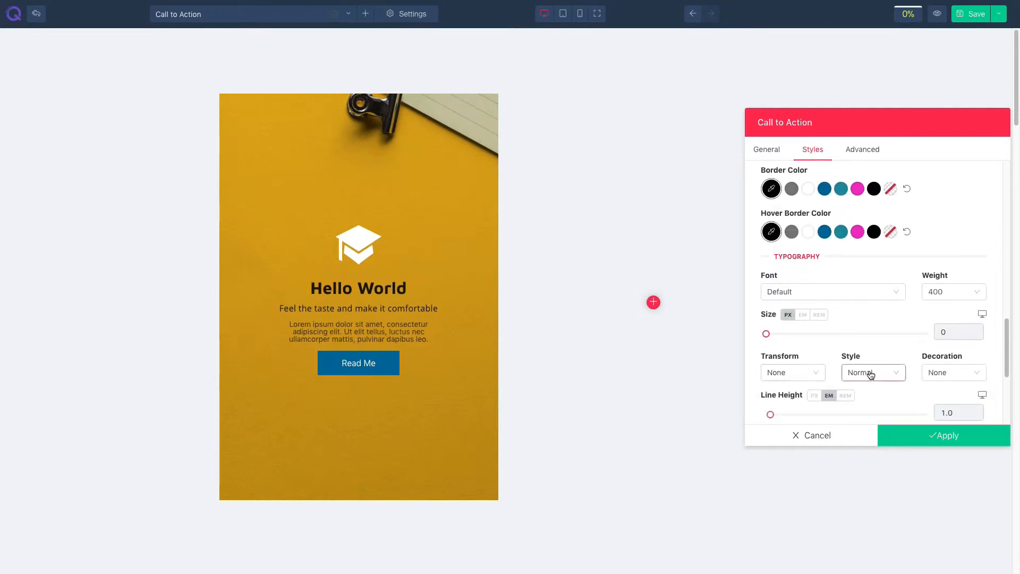
scroll(898, 370, "down", 1)
scroll(888, 372, "down", 1)
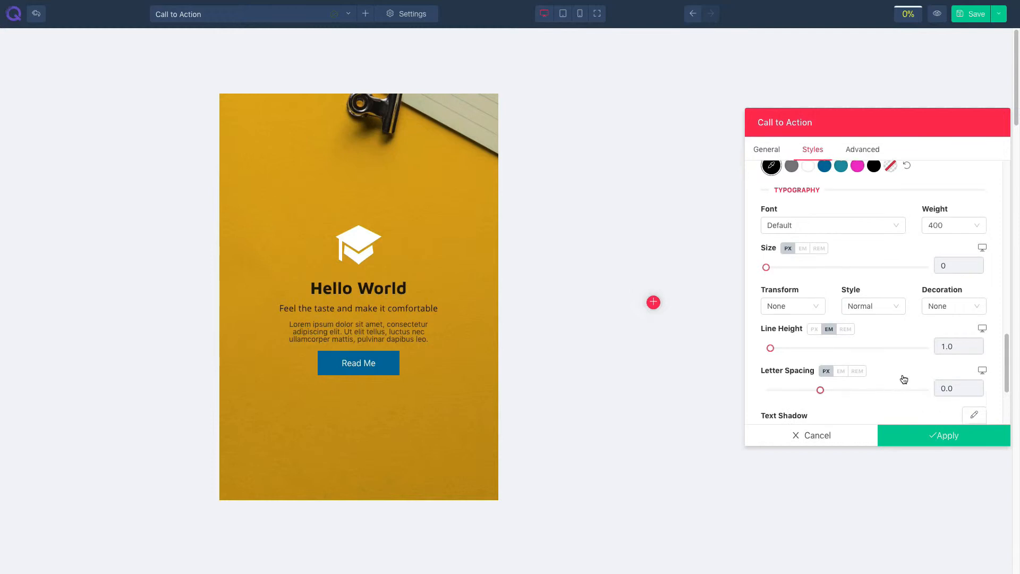
scroll(925, 378, "down", 1)
scroll(856, 361, "down", 1)
Set the button's right and left padding to 60 px
left_click(772, 376)
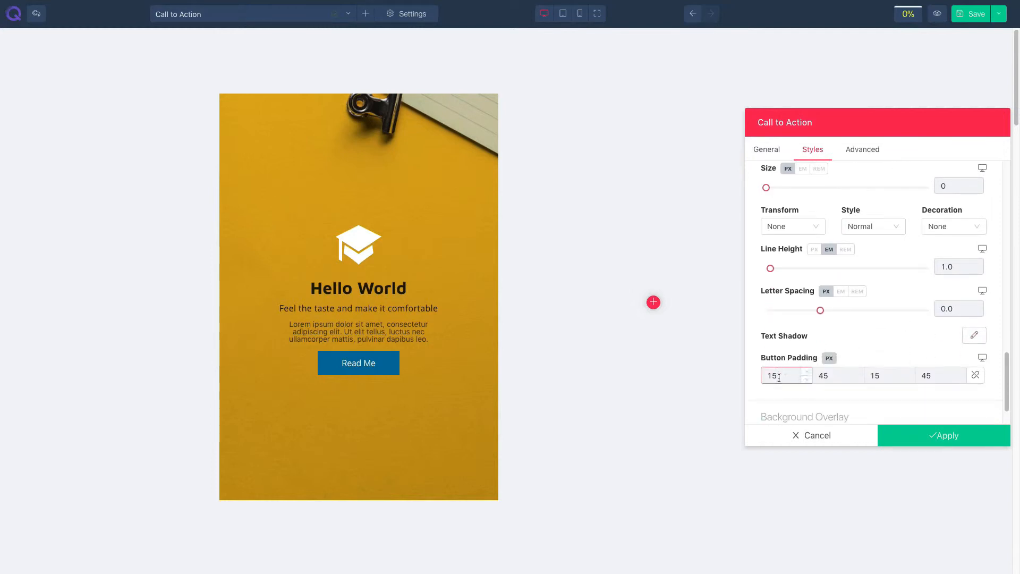
left_click(834, 377)
left_click_drag(834, 378, 810, 379)
type("60")
key("Tab")
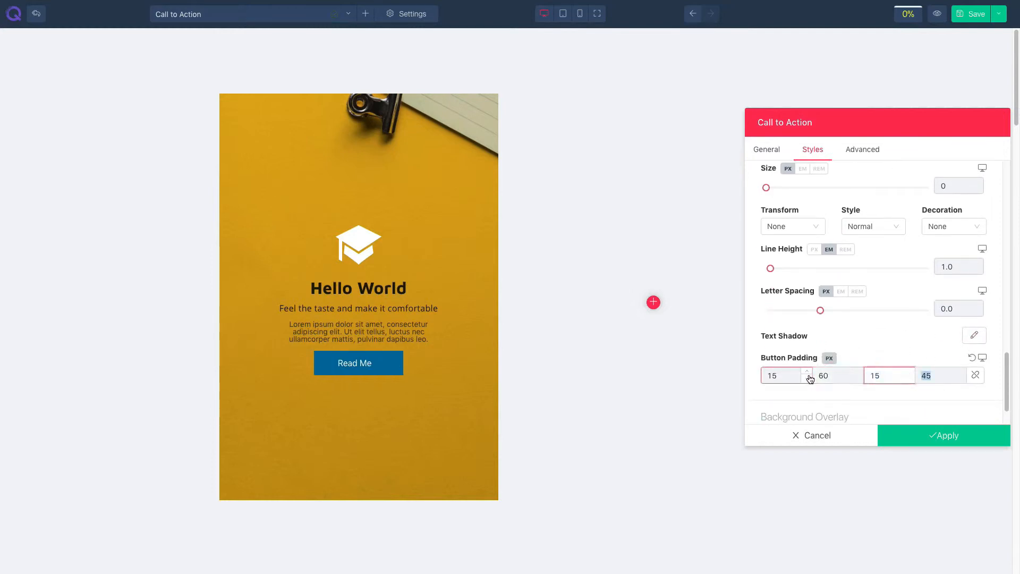
key("Tab")
type("60")
Set the background overlay color to teal and the hover overlay color to pink
scroll(871, 362, "down", 1)
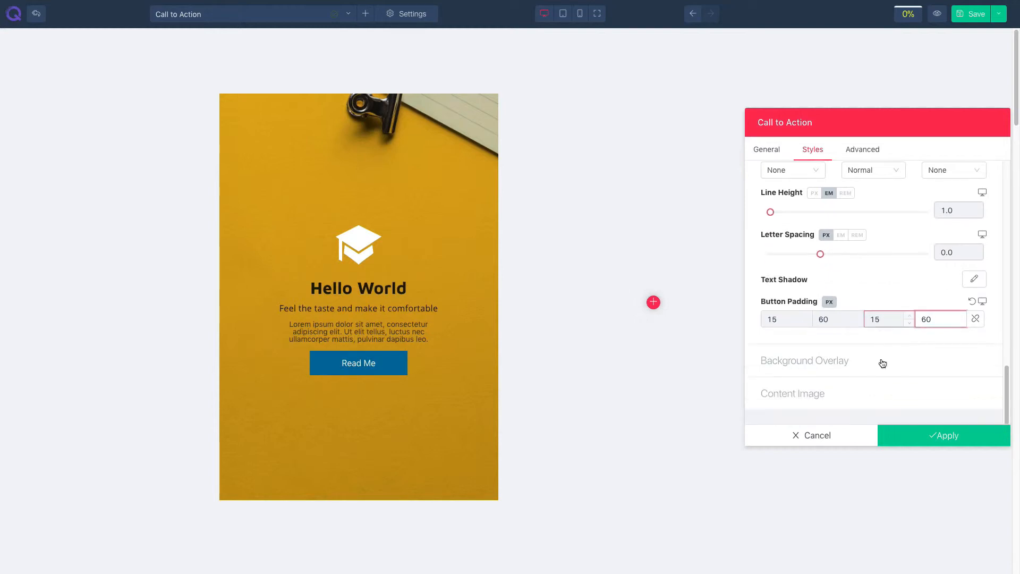
left_click(825, 364)
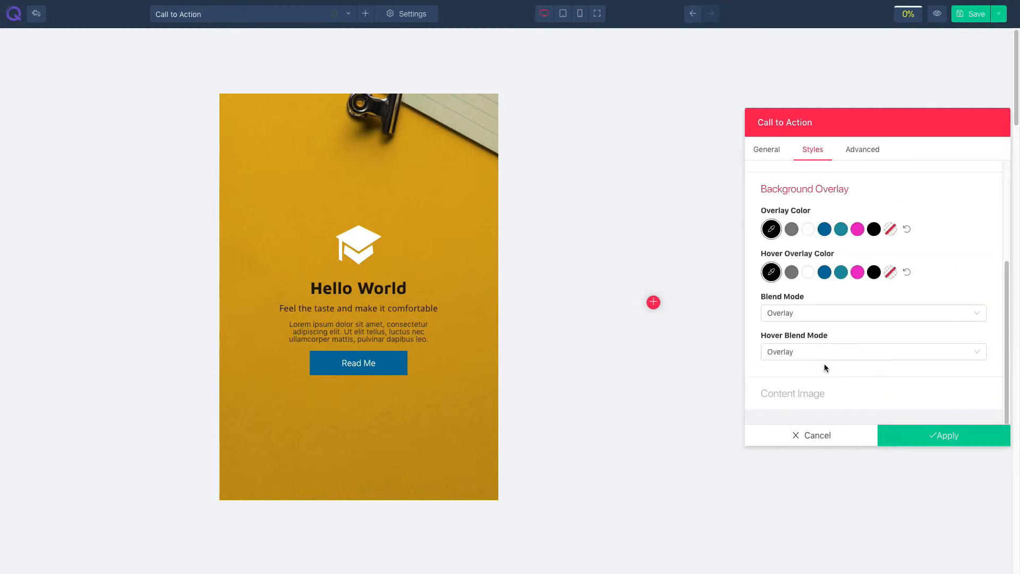
left_click(841, 229)
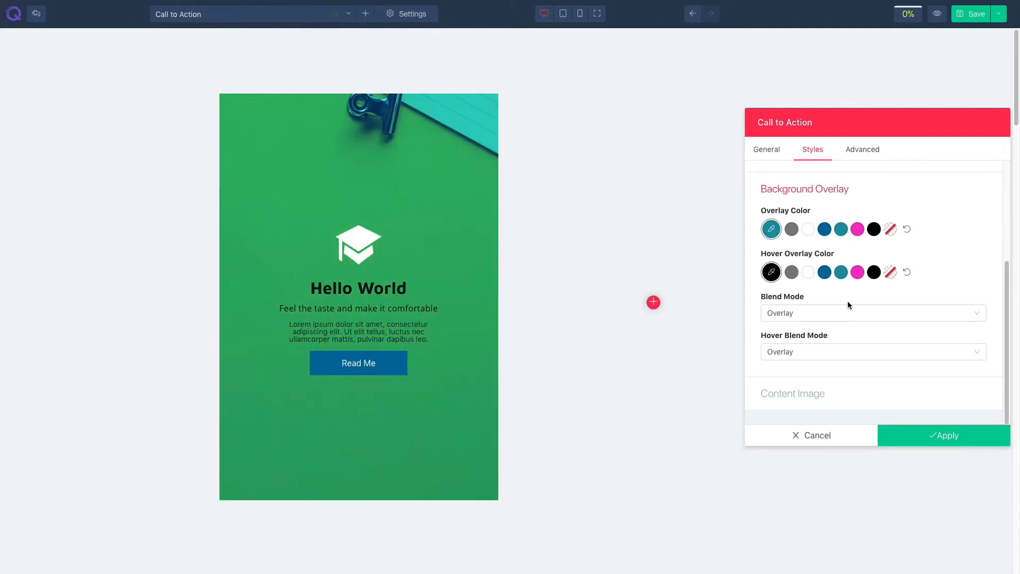
left_click(858, 274)
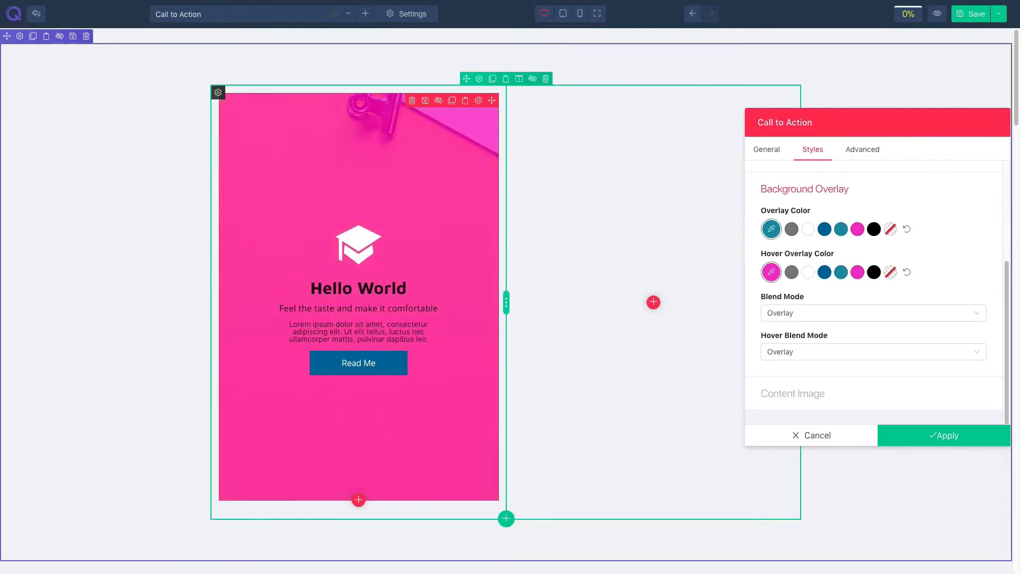
Try Multiply as the background overlay's blend mode and hover blend mode, resetting each to Overlay
left_click(882, 315)
left_click(797, 349)
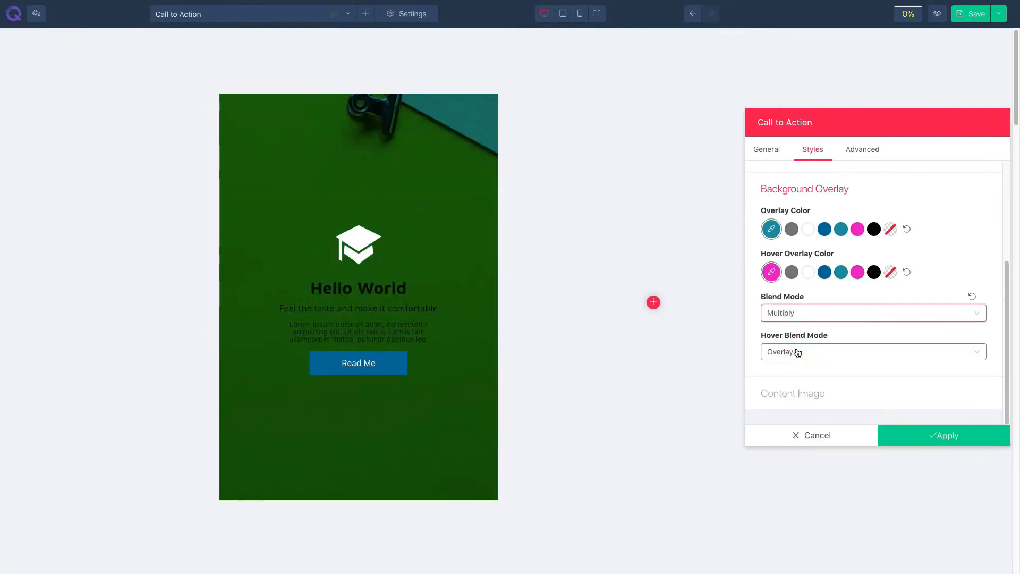
left_click(972, 296)
left_click(812, 351)
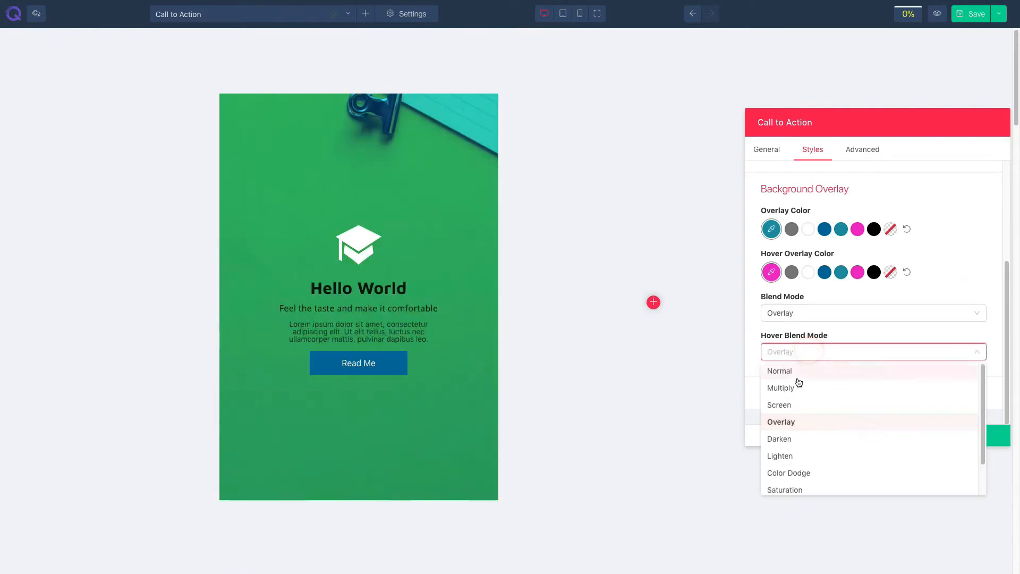
left_click(798, 387)
left_click(972, 335)
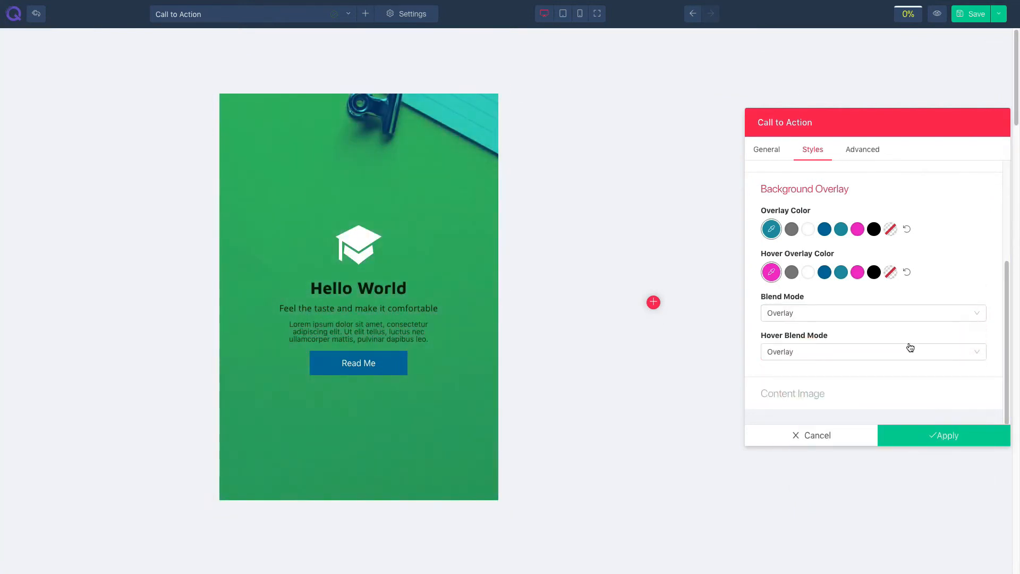
Replace the graduation cap content image with the stone wall picture 729006961.jpg
left_click(850, 394)
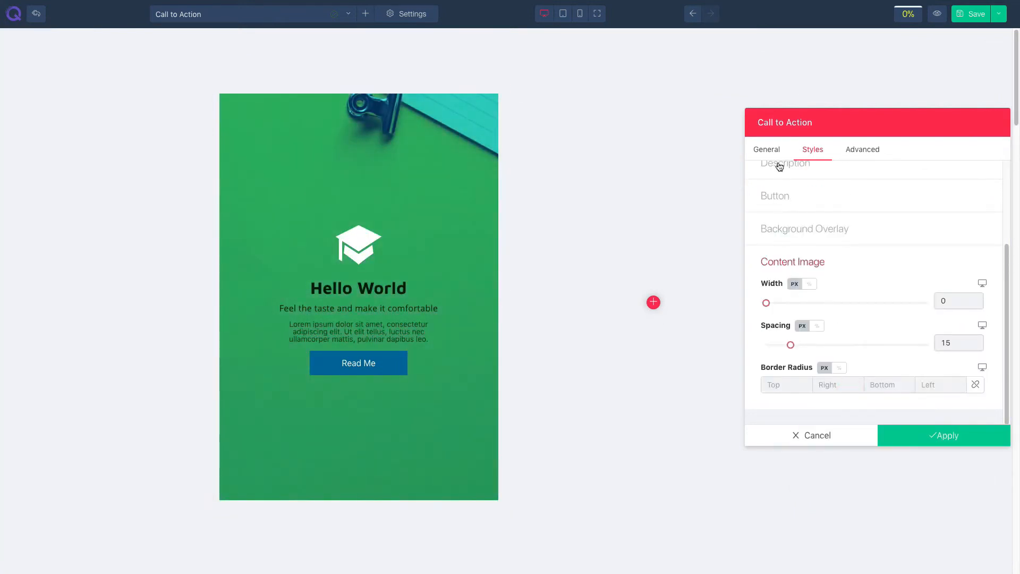
left_click(767, 149)
left_click(786, 209)
scroll(877, 292, "down", 3)
left_click(967, 285)
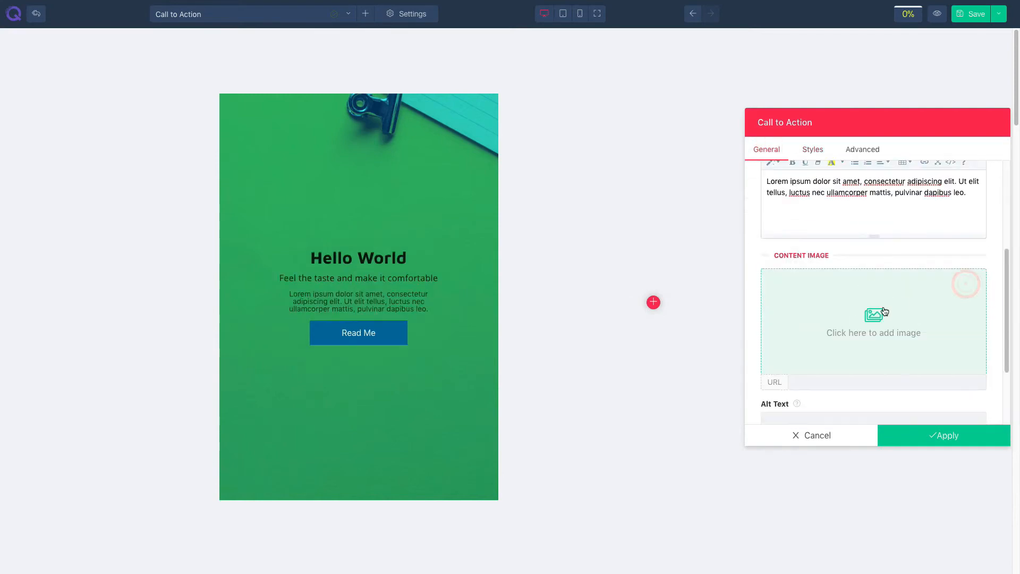
left_click(885, 311)
left_click(780, 146)
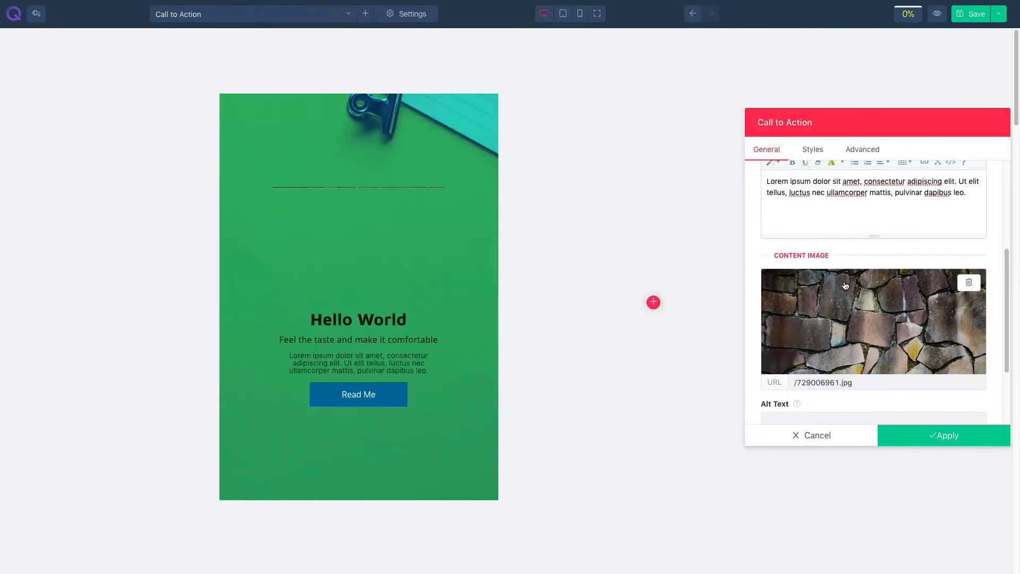
scroll(818, 362, "down", 1)
left_click(798, 385)
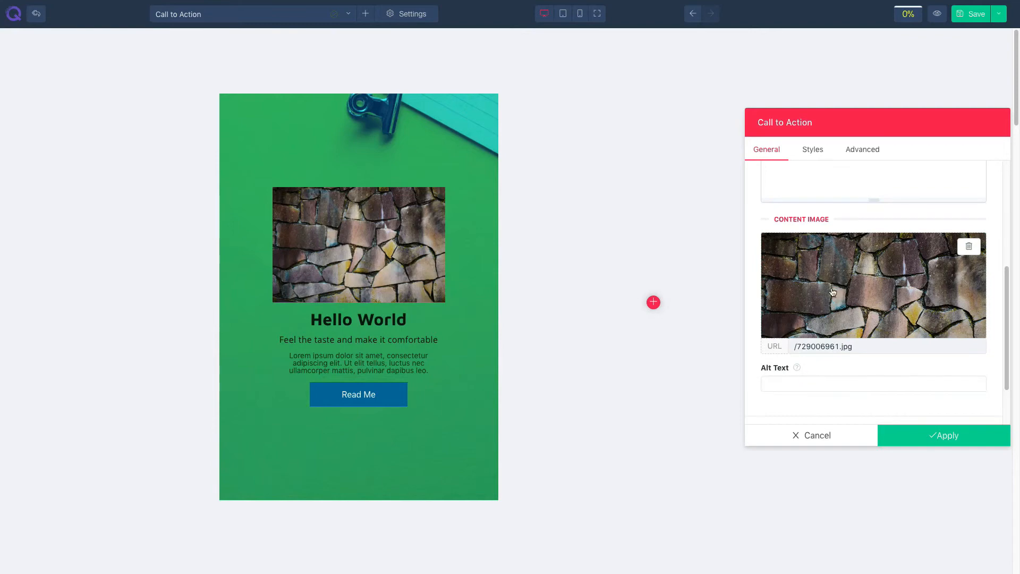
Try larger width and spacing values for the content image
left_click(813, 149)
left_click(824, 376)
scroll(808, 340, "down", 3)
left_click_drag(767, 318, 943, 315)
left_click(971, 299)
scroll(865, 329, "down", 1)
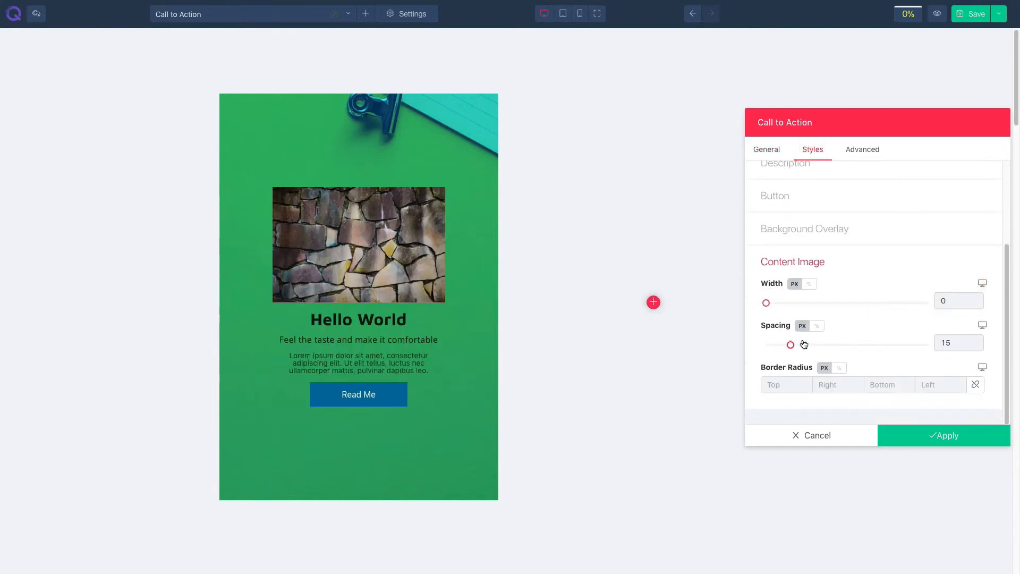
left_click_drag(790, 346, 880, 345)
Try a linked border radius of 50 px on all corners of the content image and reset it
left_click(974, 385)
left_click(947, 384)
type("50")
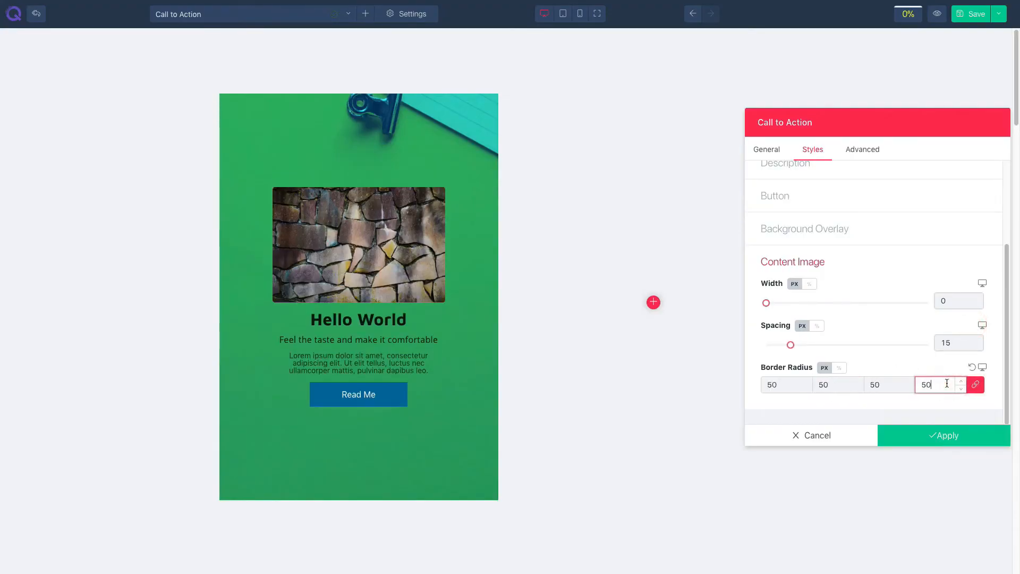
left_click(972, 368)
left_click(977, 387)
Switch the image skin to Classic and remove the stone wall content image
left_click(769, 152)
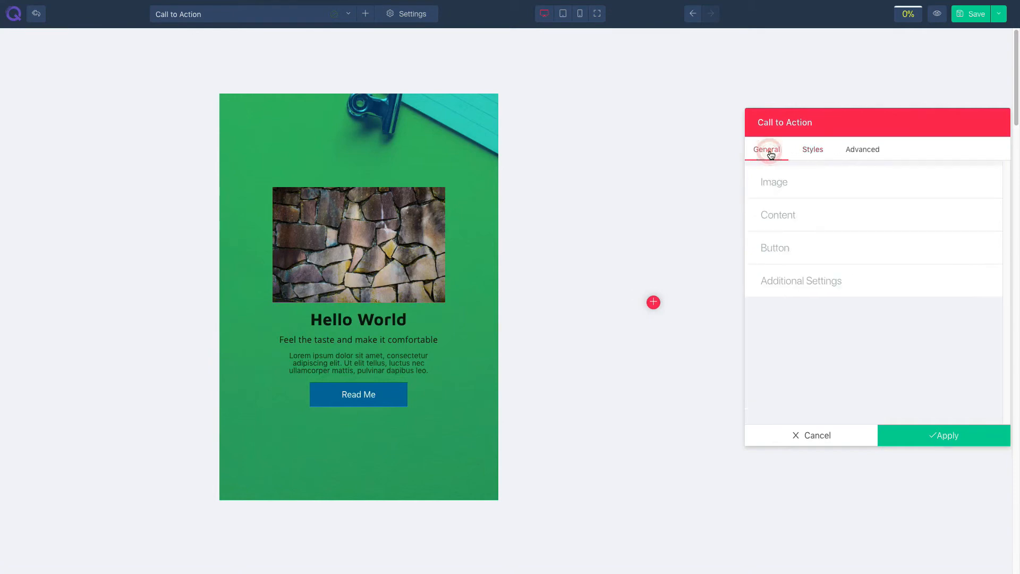
left_click(801, 194)
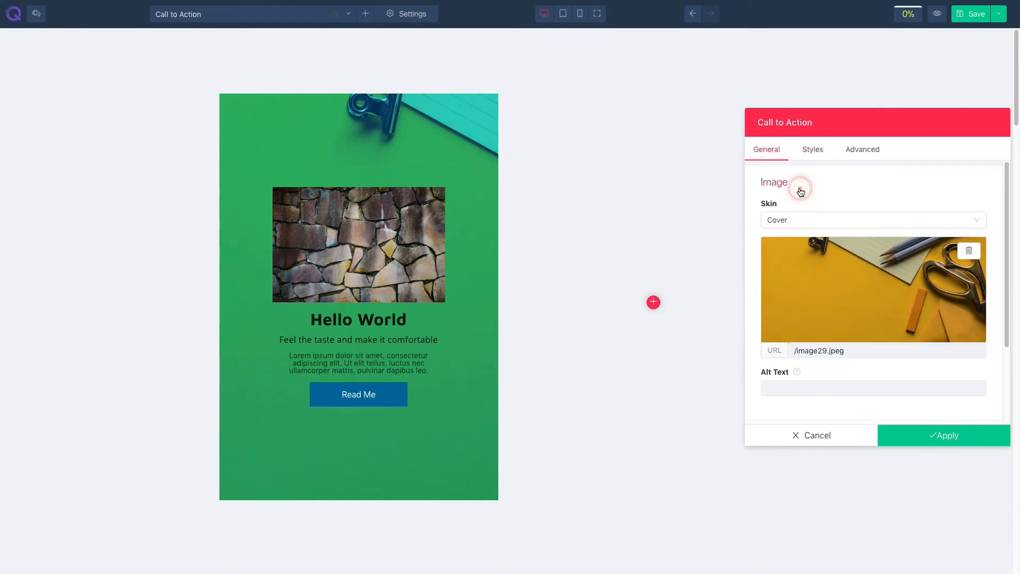
left_click(794, 220)
left_click(821, 238)
scroll(841, 234, "down", 3)
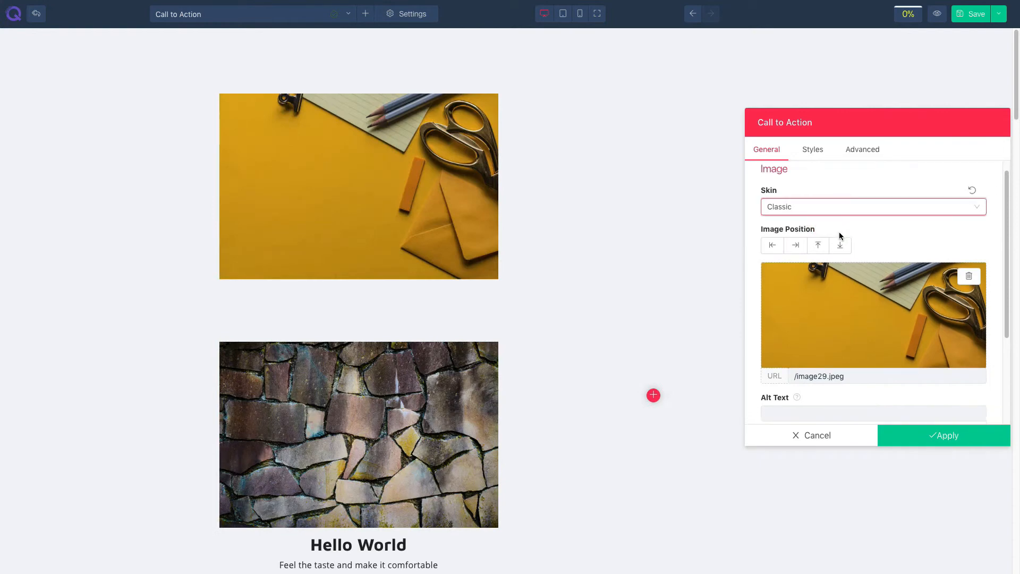
scroll(850, 319, "down", 2)
left_click(807, 391)
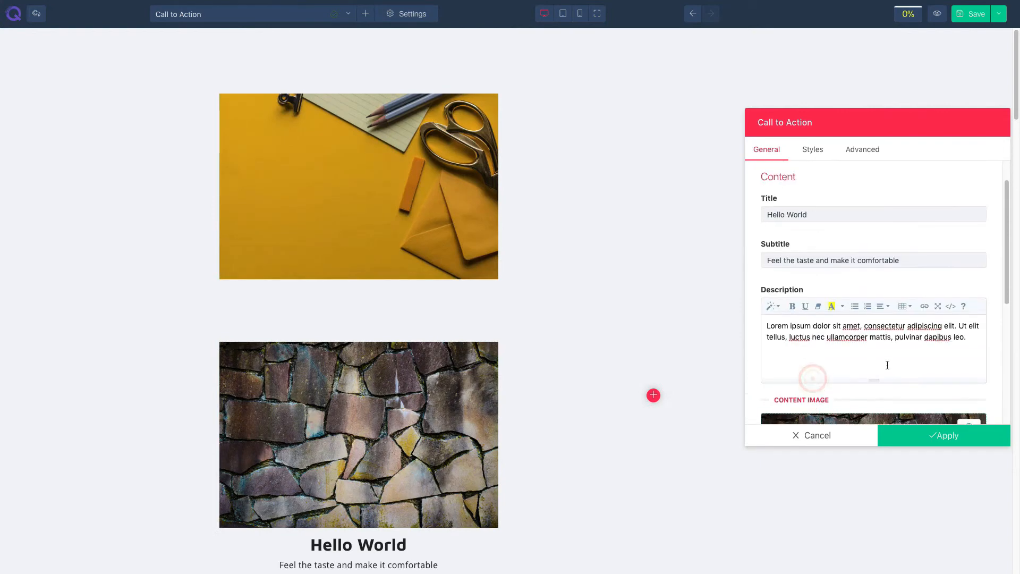
Set the panel height of the Call to Action back to Default
left_click(813, 152)
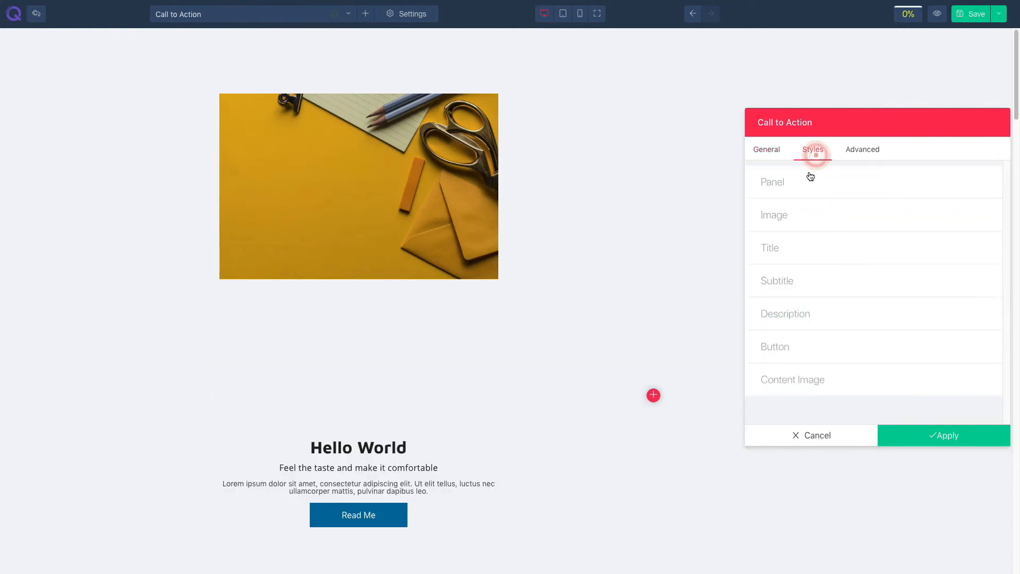
left_click(787, 182)
left_click(984, 288)
left_click(770, 152)
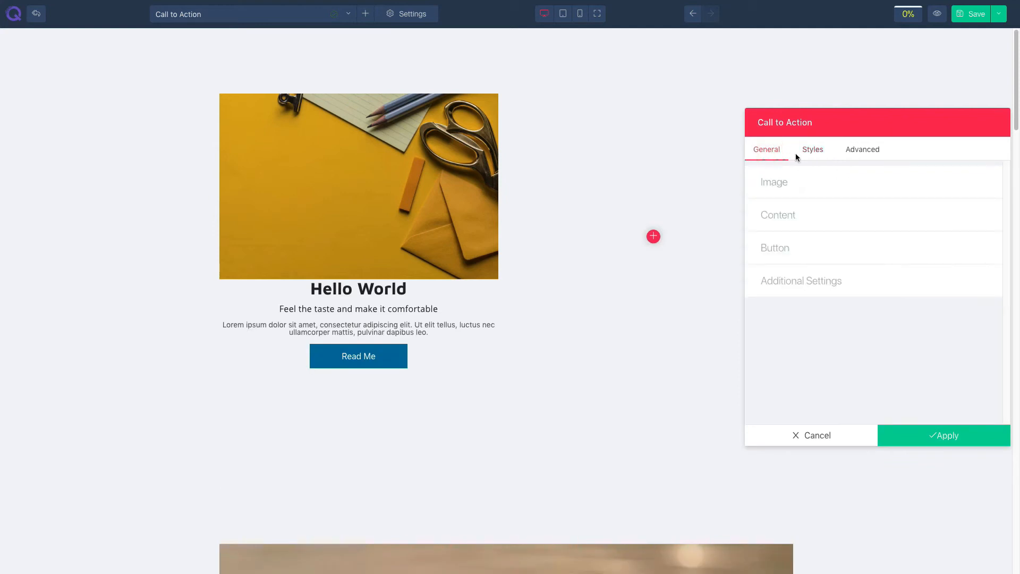
left_click(809, 151)
left_click(793, 220)
left_click(788, 238)
Try the left, right and bottom image positions and return the image to the top
left_click(777, 146)
left_click(774, 181)
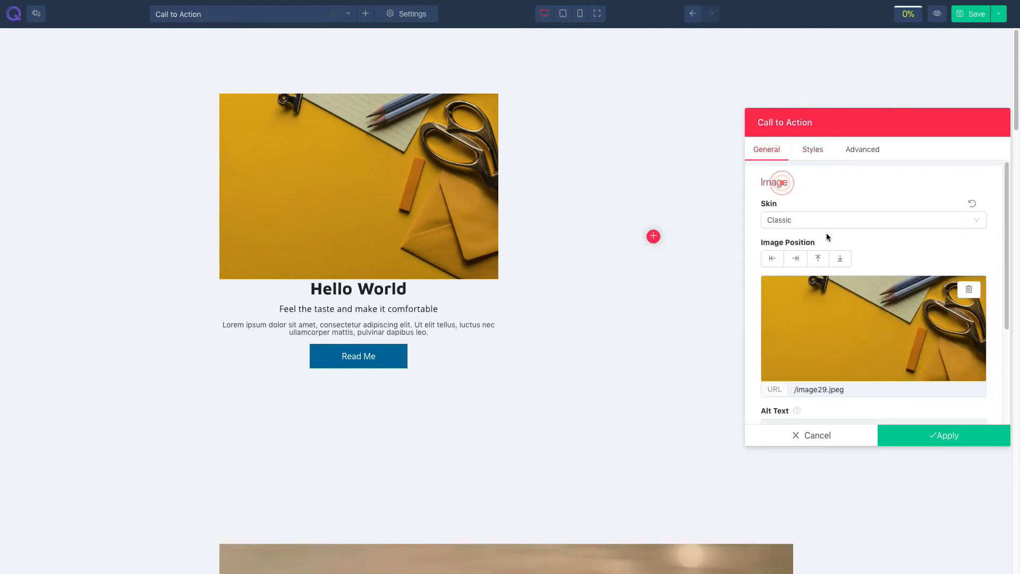
left_click(771, 247)
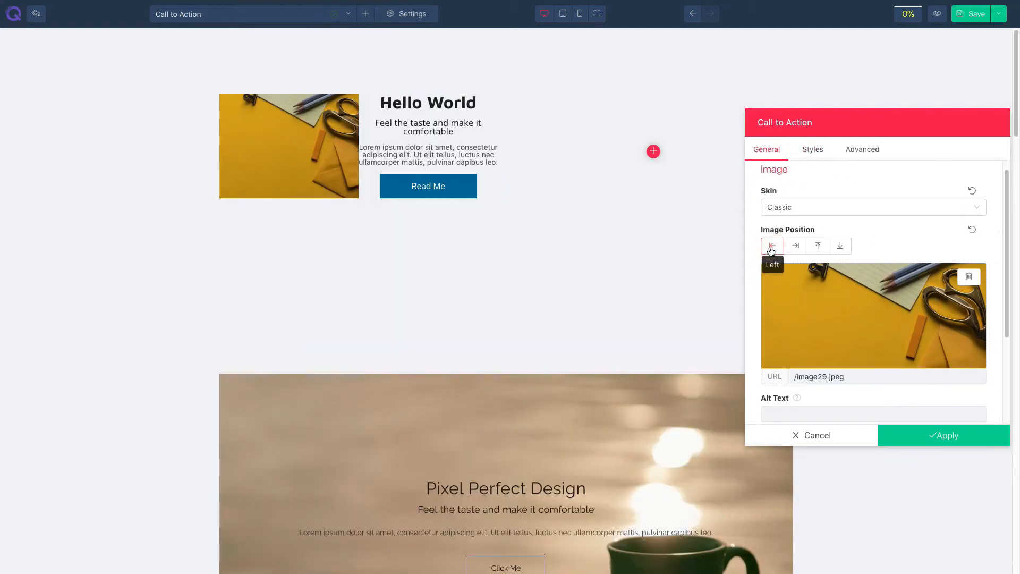
left_click(796, 246)
left_click(840, 247)
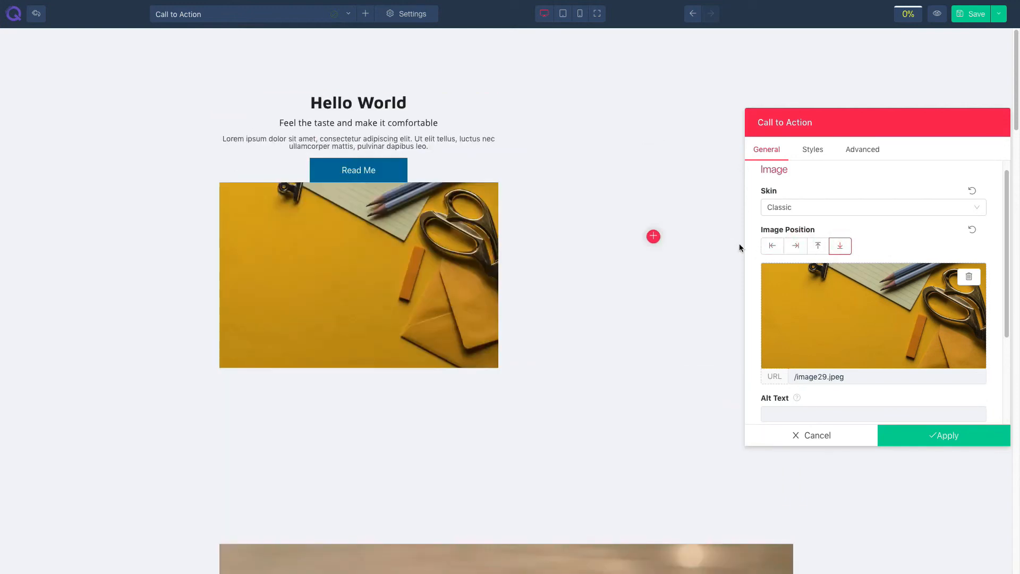
left_click(819, 246)
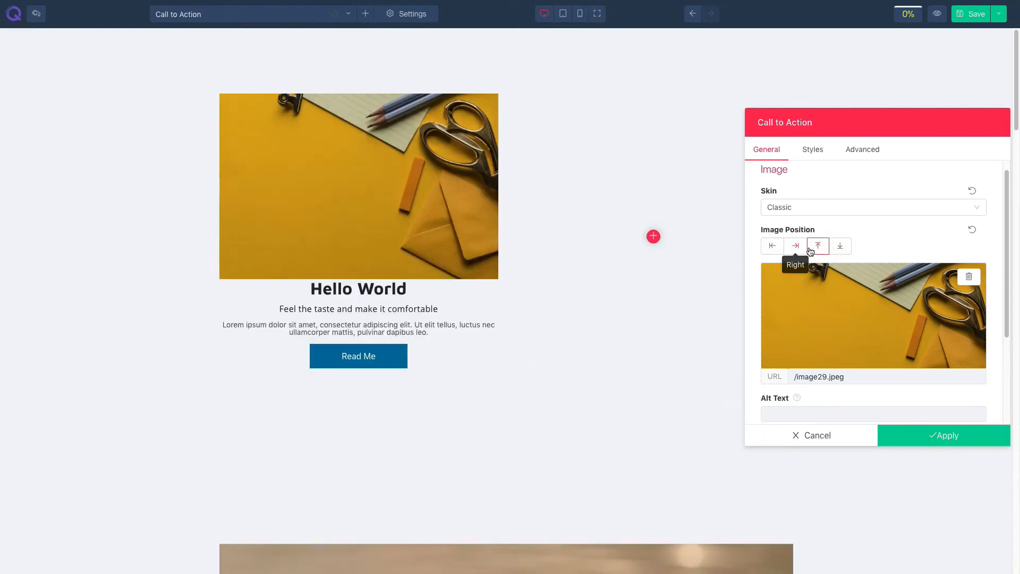
Set the element's normal background color to teal
left_click(865, 151)
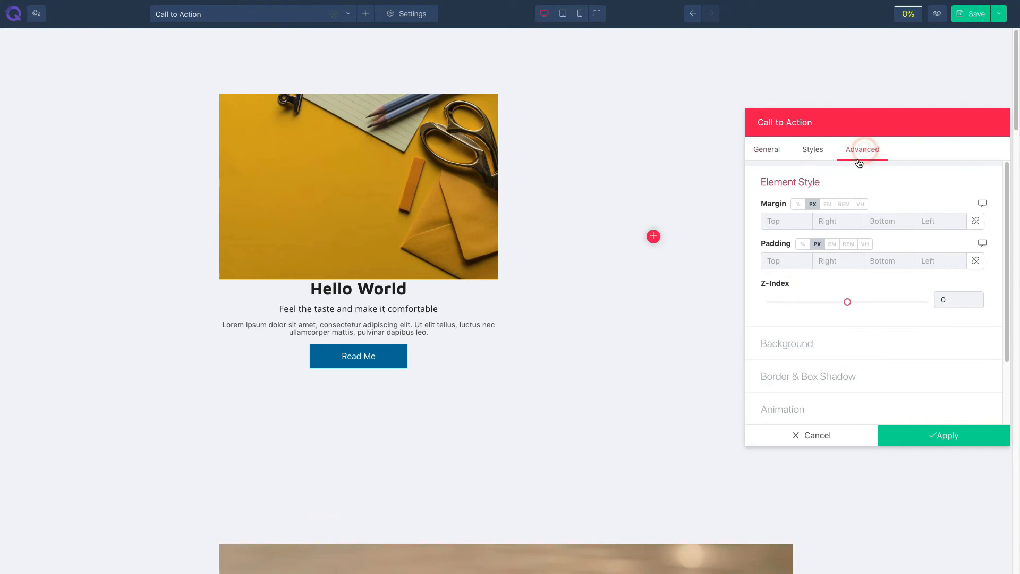
left_click(805, 343)
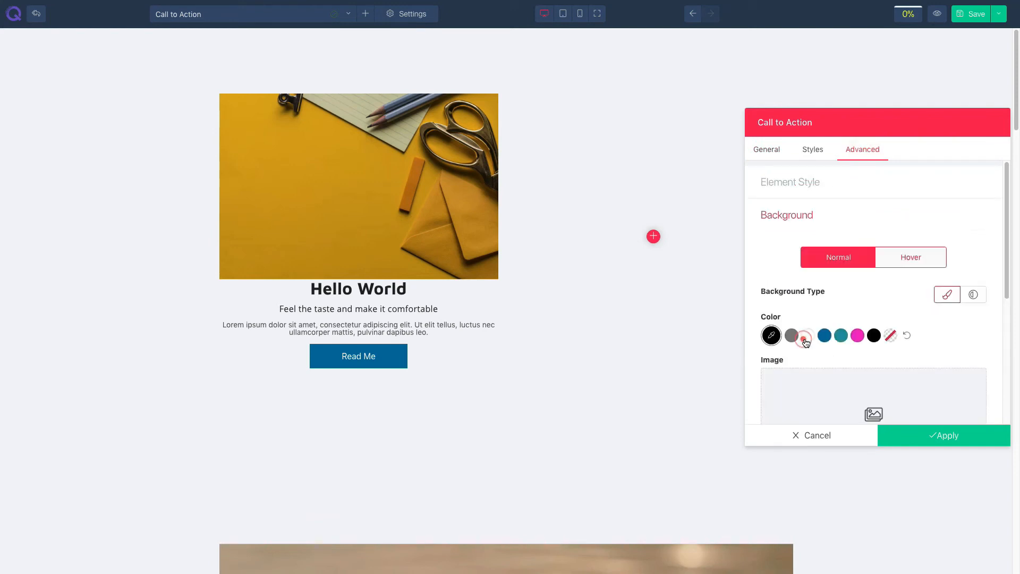
left_click(841, 335)
scroll(920, 251, "down", 1)
Try pink as the element's hover background color and reset it
left_click(920, 247)
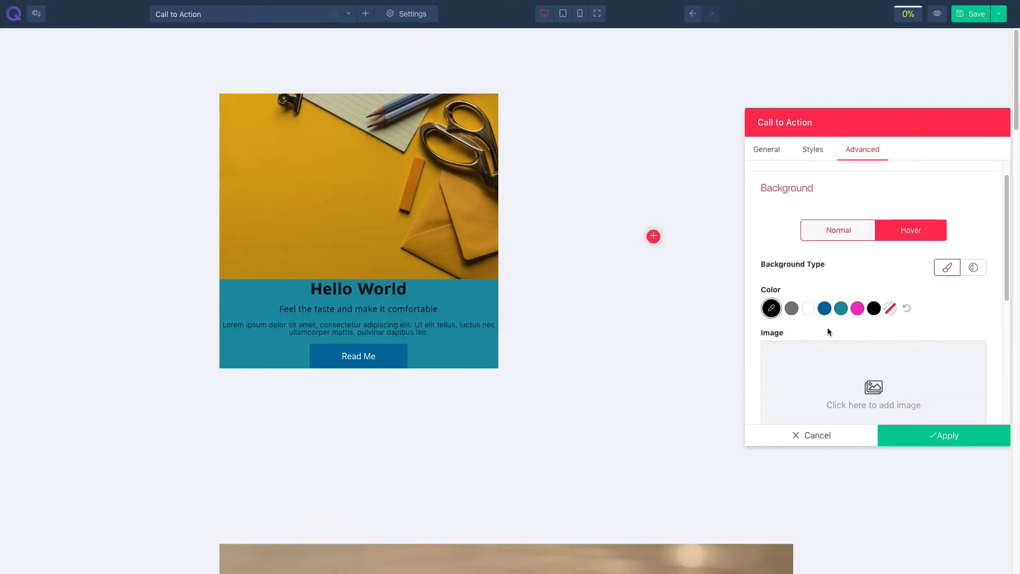
left_click(857, 309)
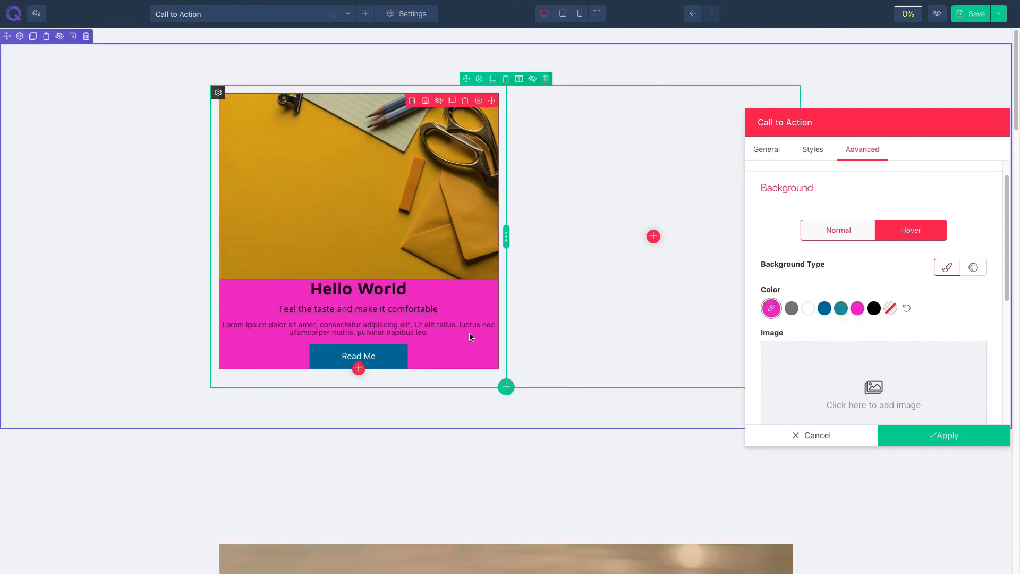
left_click(909, 310)
Set the panel padding to 20 px on the top, right, bottom and left
left_click(813, 151)
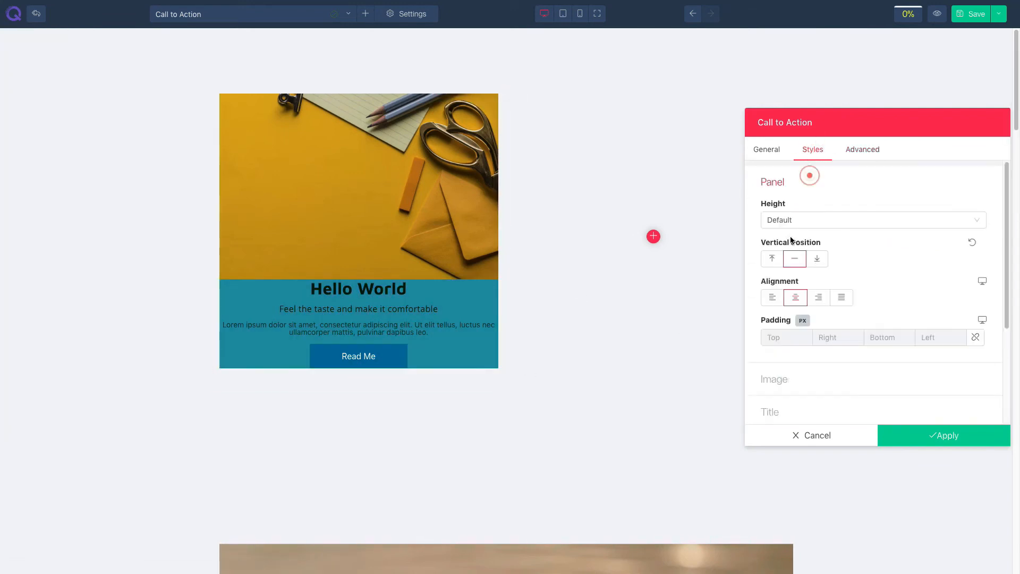
left_click(792, 337)
type("20")
key("Tab")
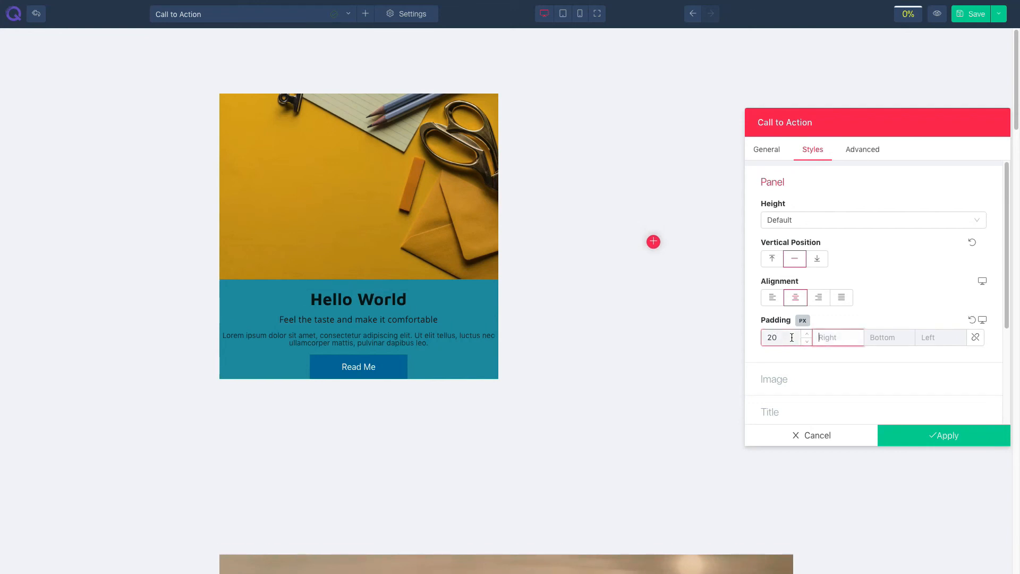
type("20")
key("Tab")
type("20")
key("Tab")
type("20")
Set the normal text colors of the title and the subtitle to white
scroll(795, 383, "down", 1)
left_click(795, 384)
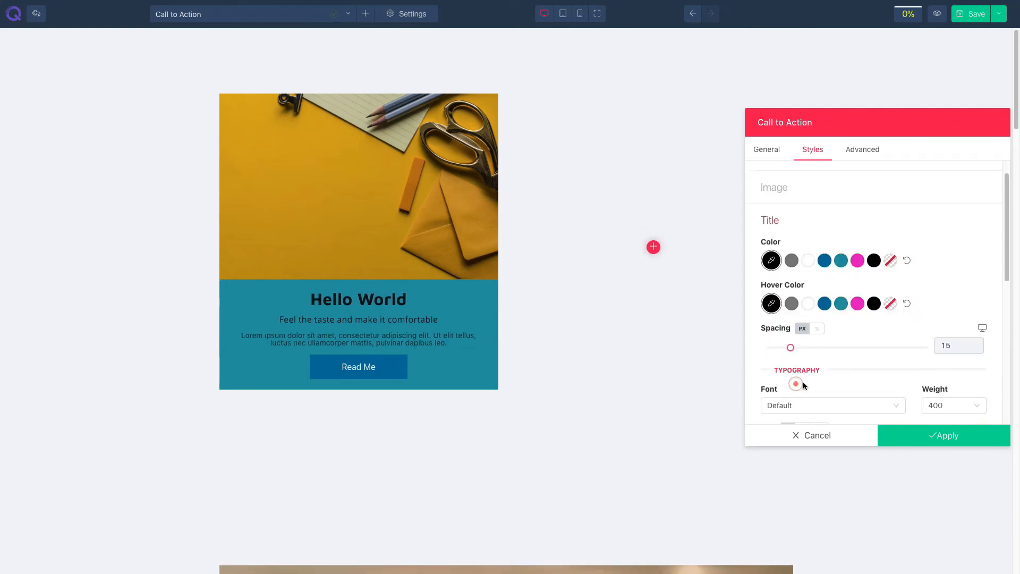
left_click(808, 262)
scroll(822, 347, "down", 6)
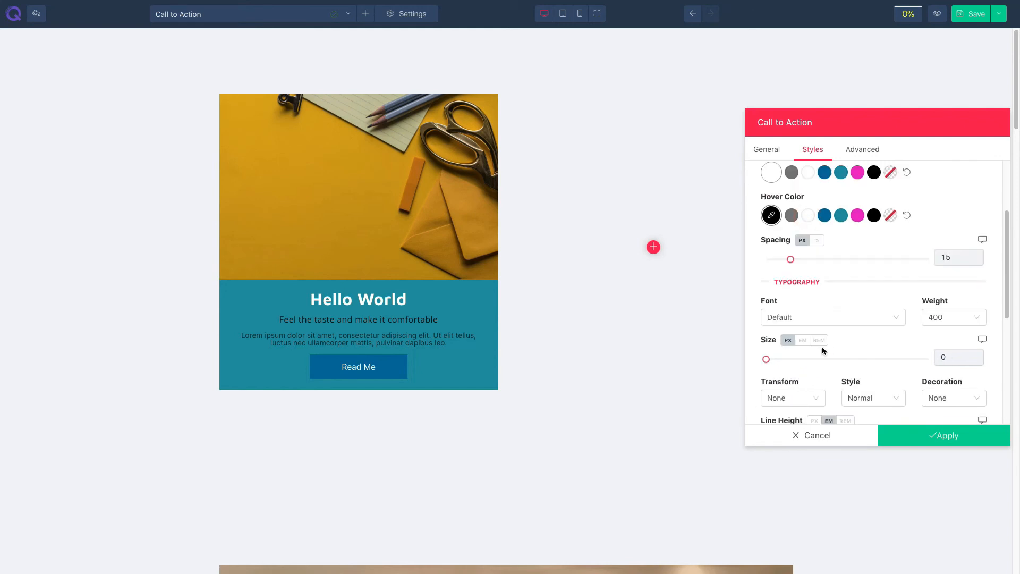
left_click(790, 299)
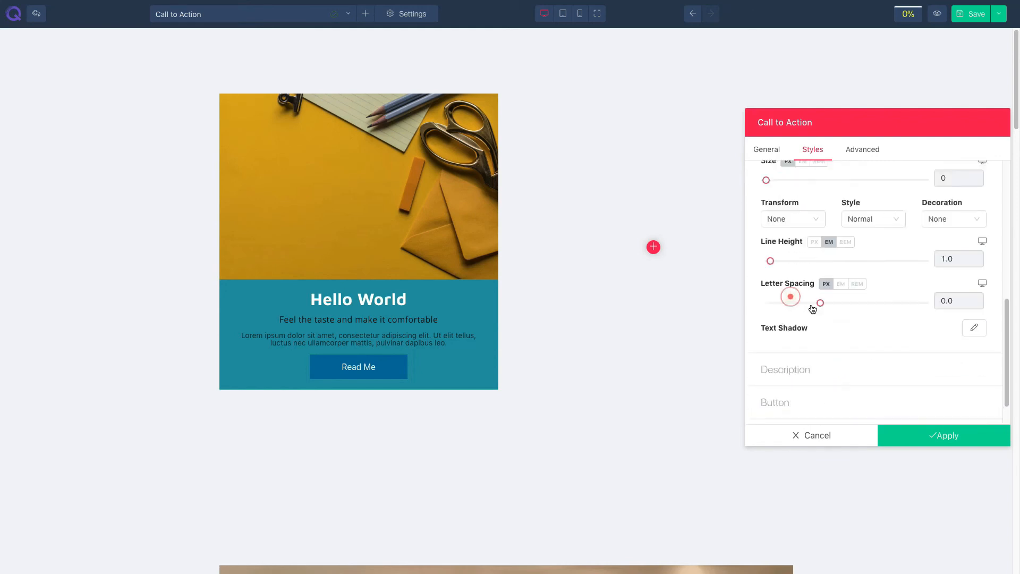
left_click(807, 218)
Set the normal text color of the description to white
scroll(802, 346, "down", 5)
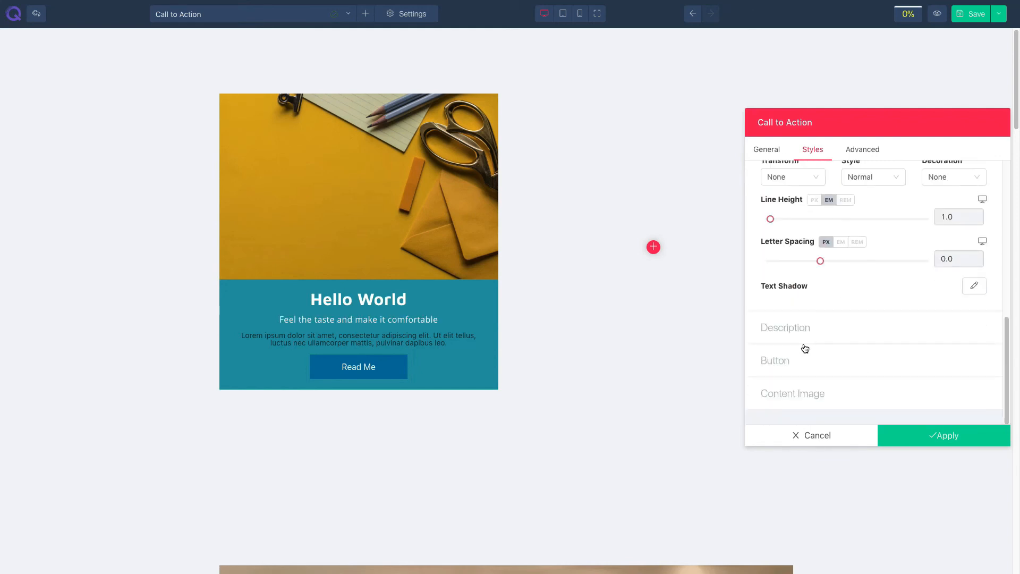
left_click(798, 355)
left_click(814, 218)
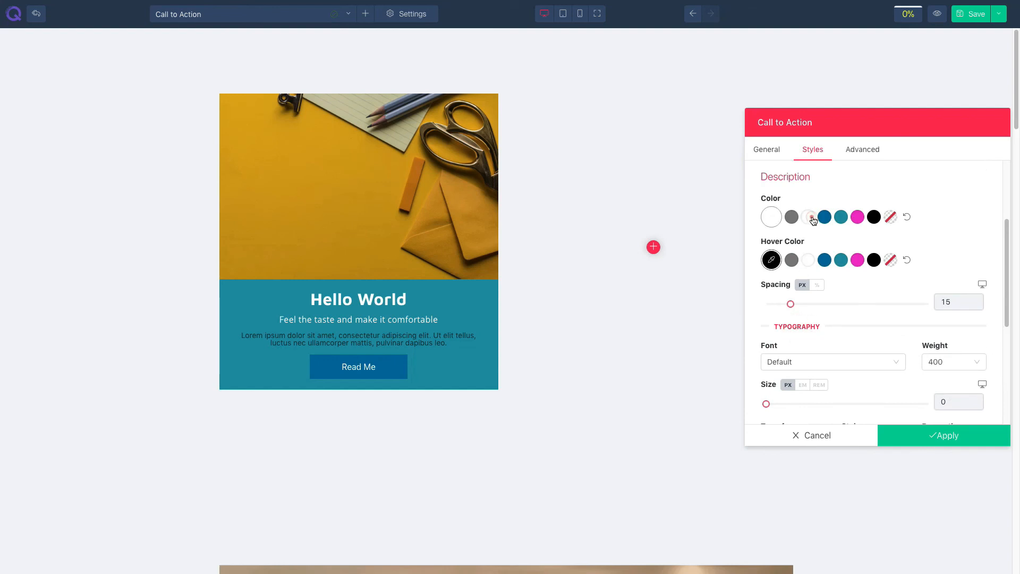
Set the image position to left and apply the Call to Action settings
left_click(770, 155)
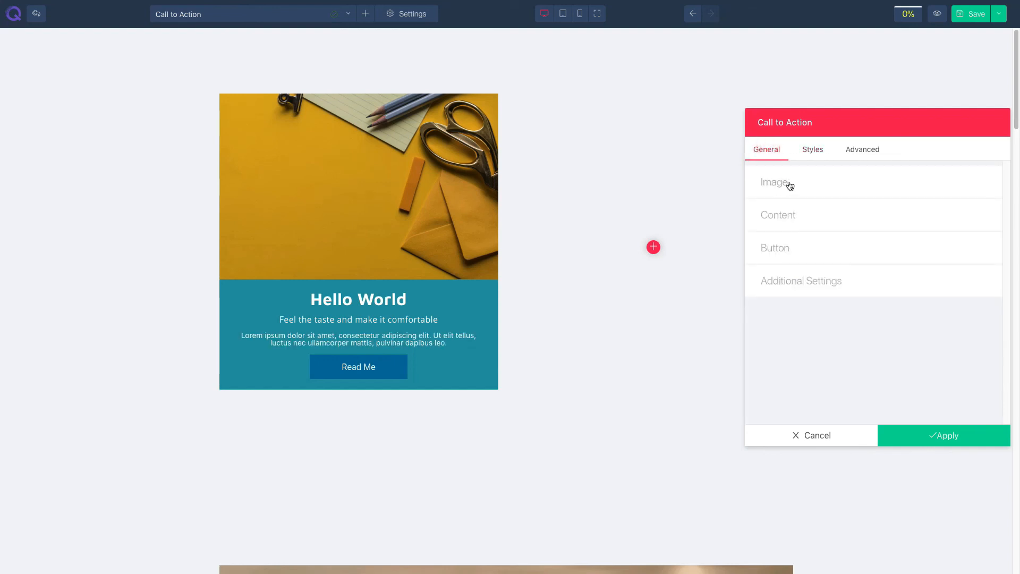
left_click(791, 185)
left_click(775, 260)
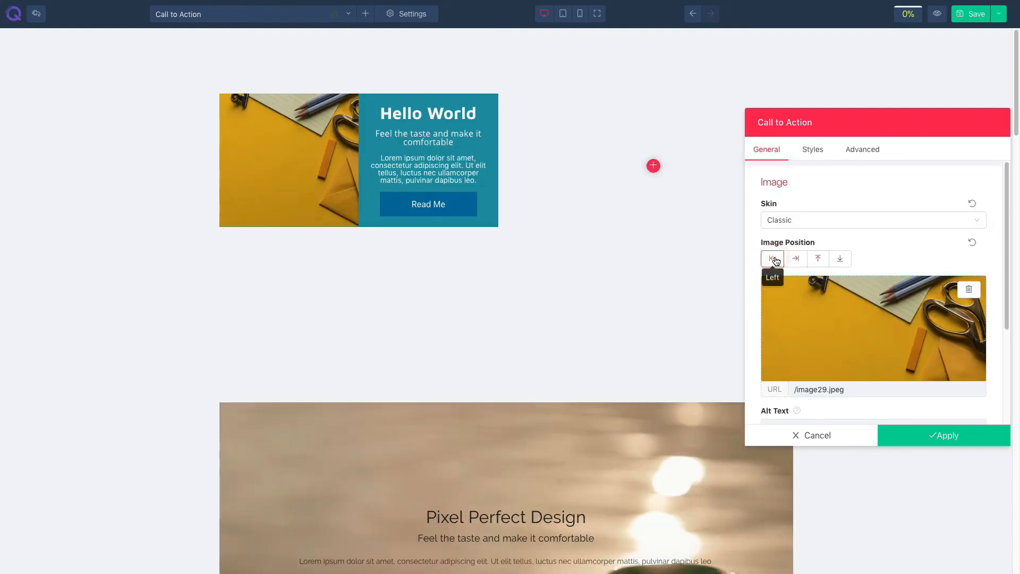
left_click(857, 151)
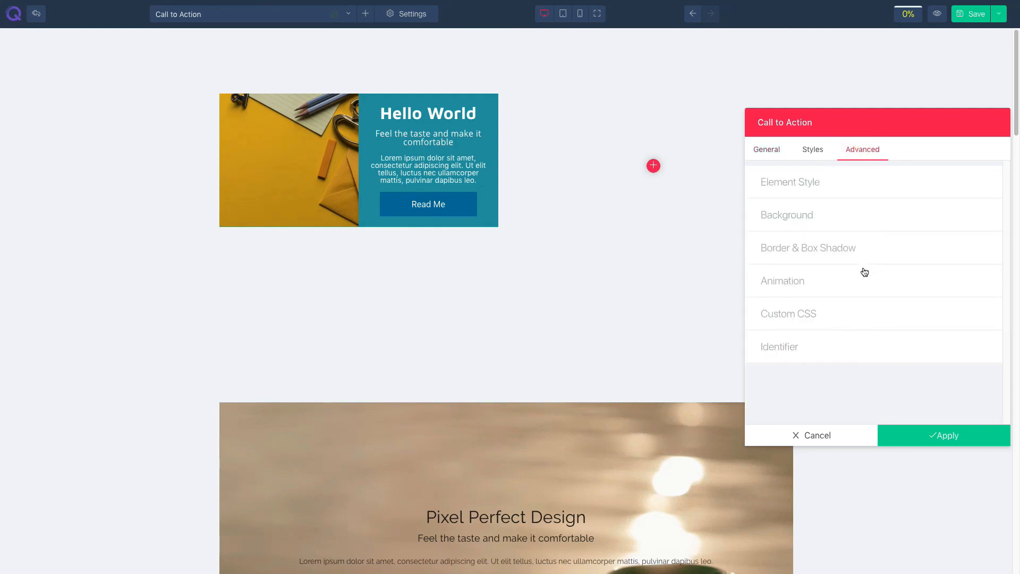
left_click(925, 435)
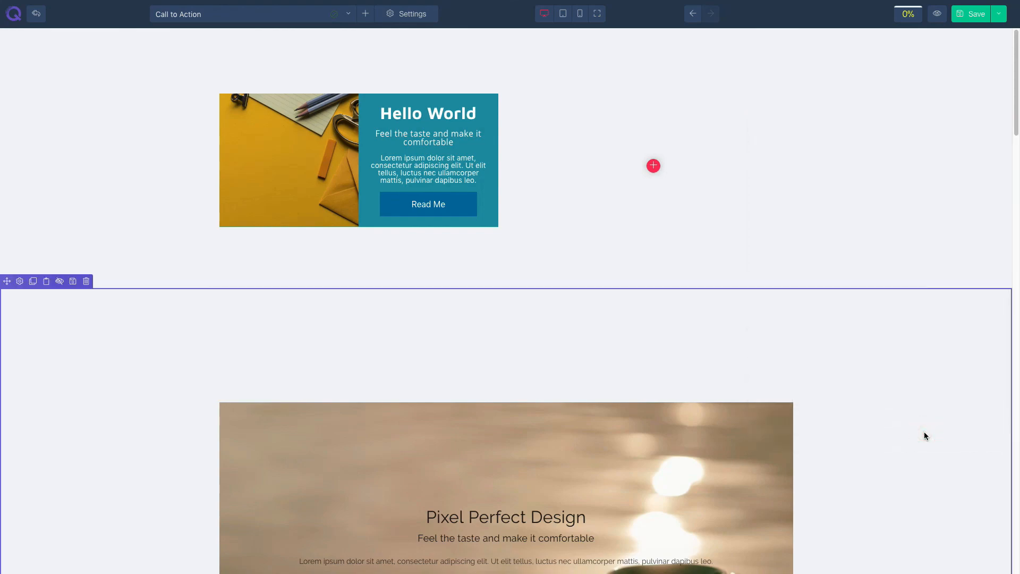